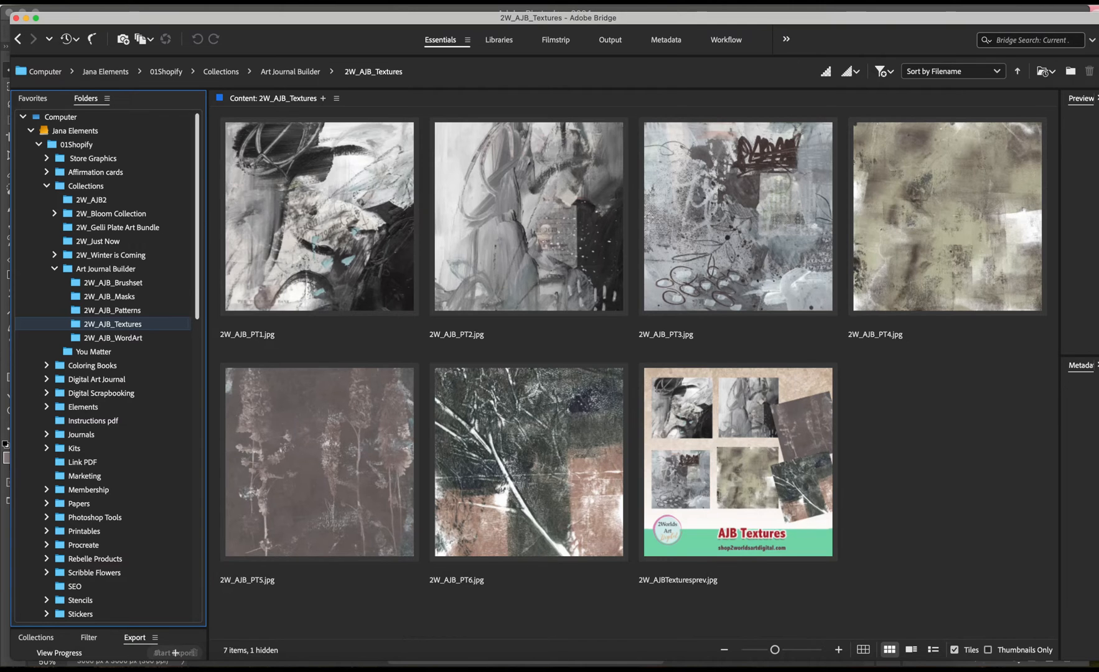
Browse the 2W_AJB_Brushset and 2W_AJB_Masks folders of the Art Journal Builder collection.
{"action": "left_click", "coordinate": [113, 283]}
{"action": "scroll", "coordinate": [113, 282], "scroll_direction": "down", "scroll_amount": 1}
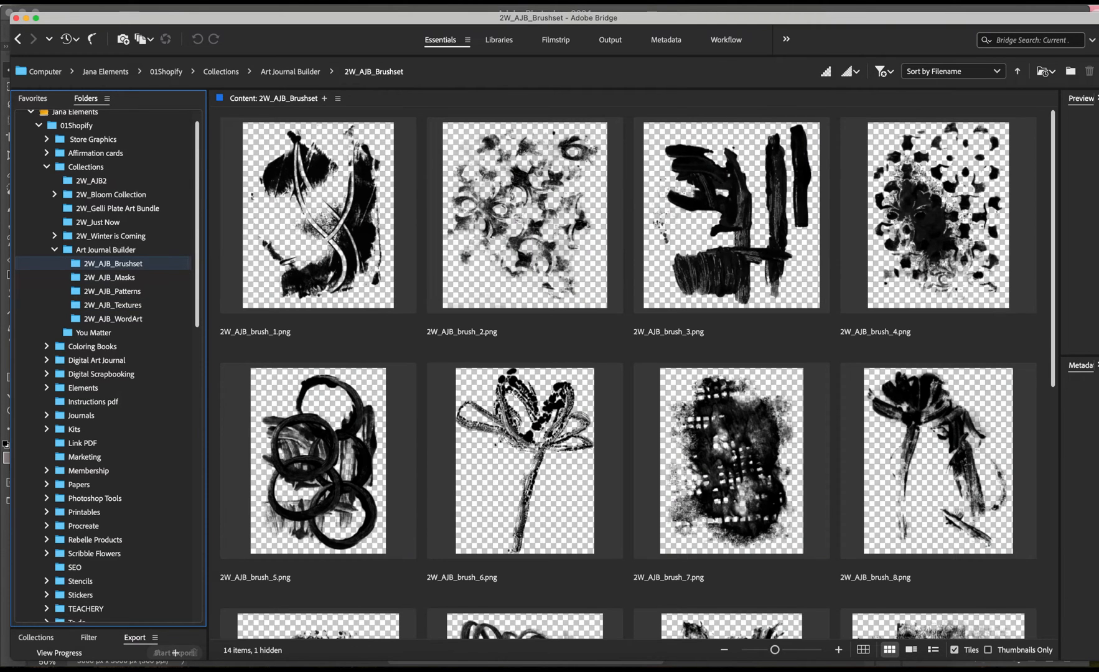
{"action": "scroll", "coordinate": [629, 374], "scroll_direction": "down", "scroll_amount": 5}
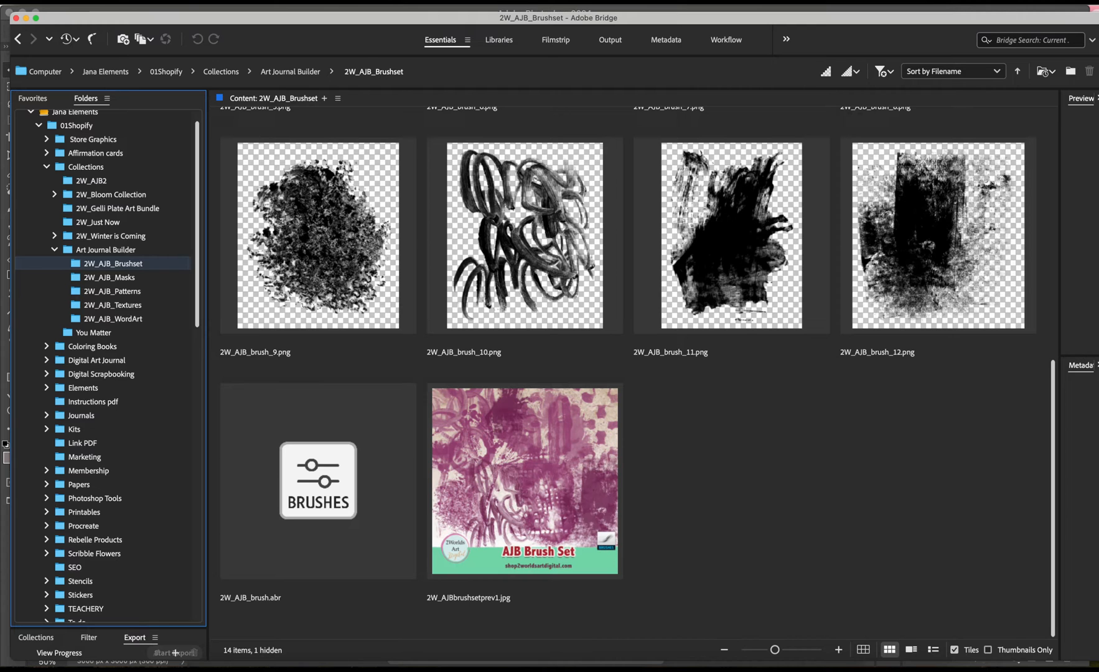
{"action": "left_click", "coordinate": [108, 278]}
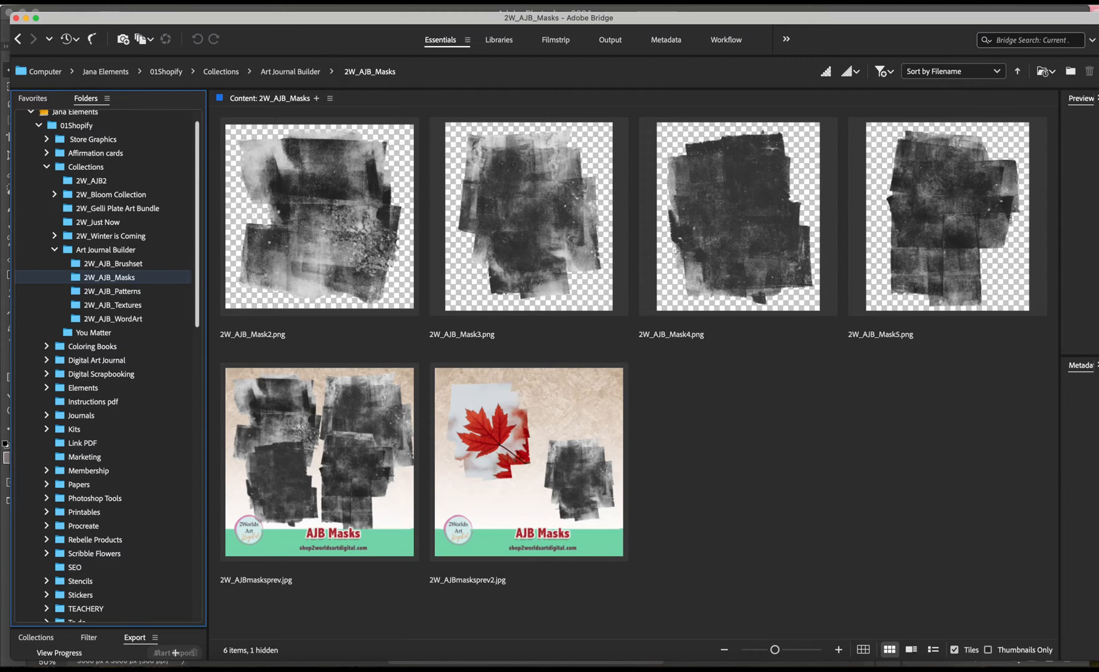
Open 2W_AJB_PT1.jpg from the 2W_AJB_Textures folder in Photoshop.
{"action": "left_click", "coordinate": [113, 305]}
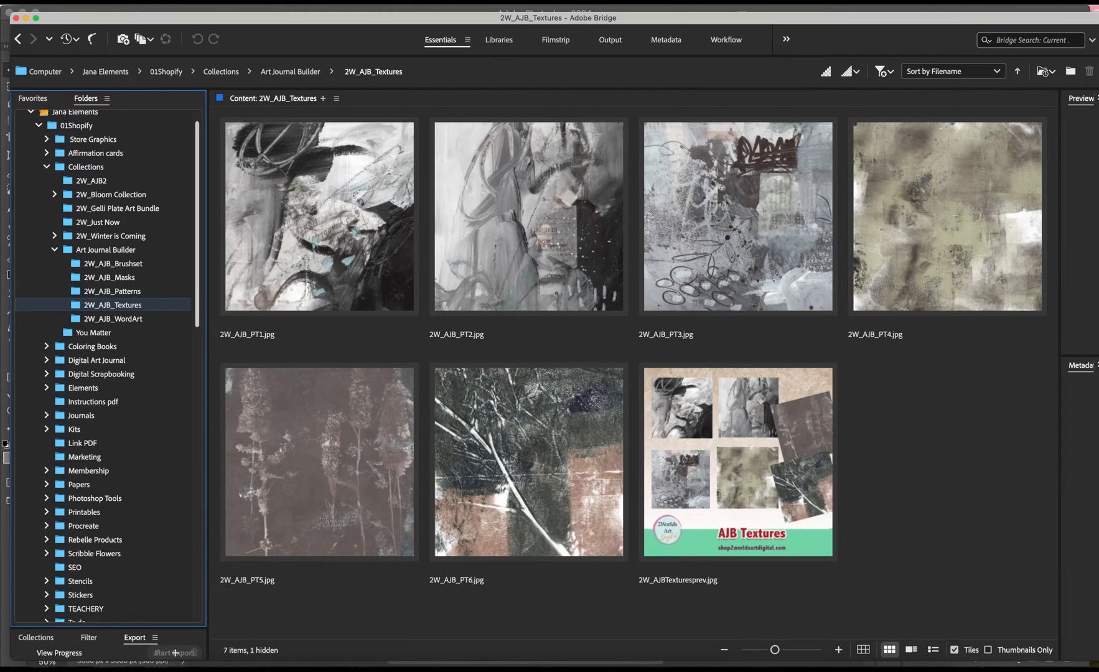
{"action": "left_click", "coordinate": [319, 216]}
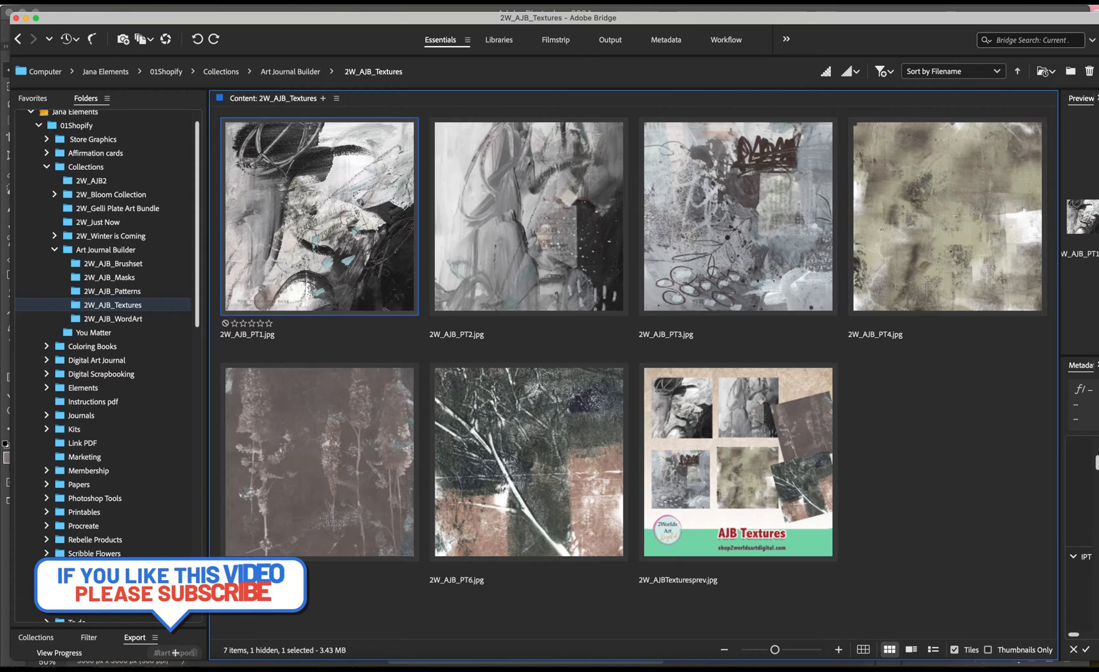
{"action": "double_click", "coordinate": [344, 254]}
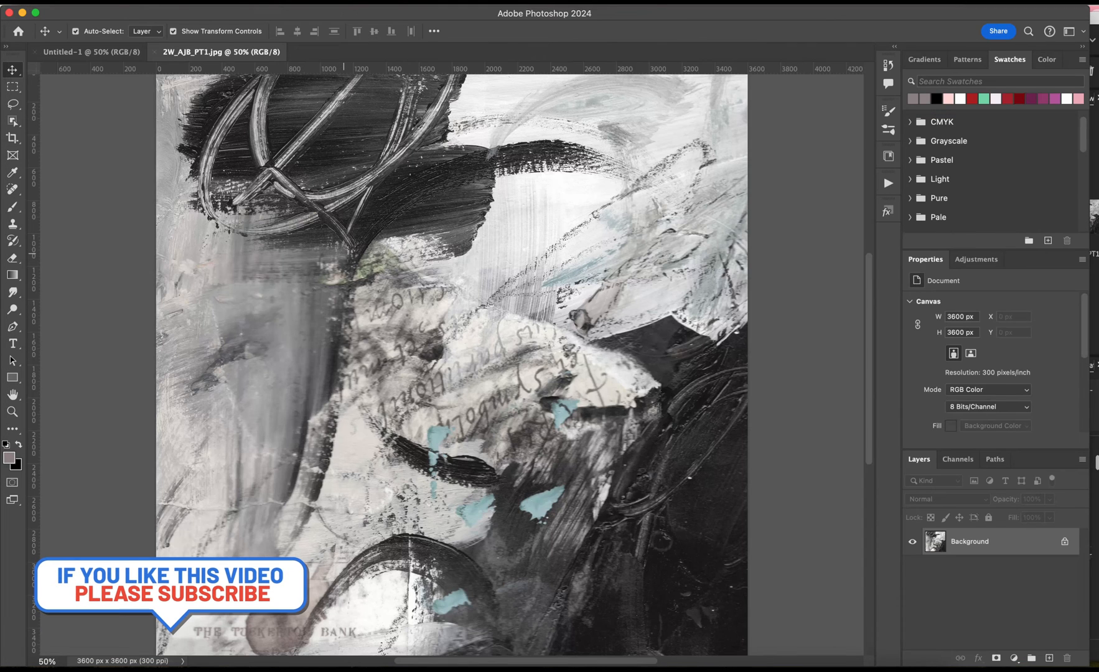
Add a gradient fill layer to the blank Untitled-1 document using the teal-and-yellow preset from 2W_magicalgradients2.
{"action": "left_click", "coordinate": [74, 52]}
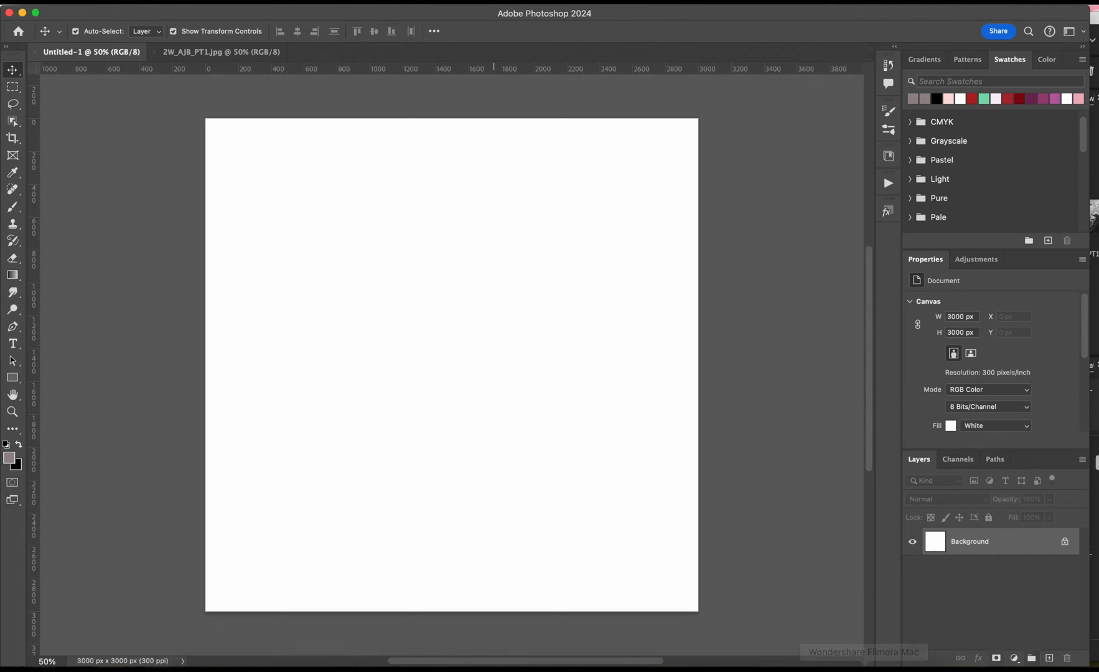
{"action": "left_click", "coordinate": [1014, 658]}
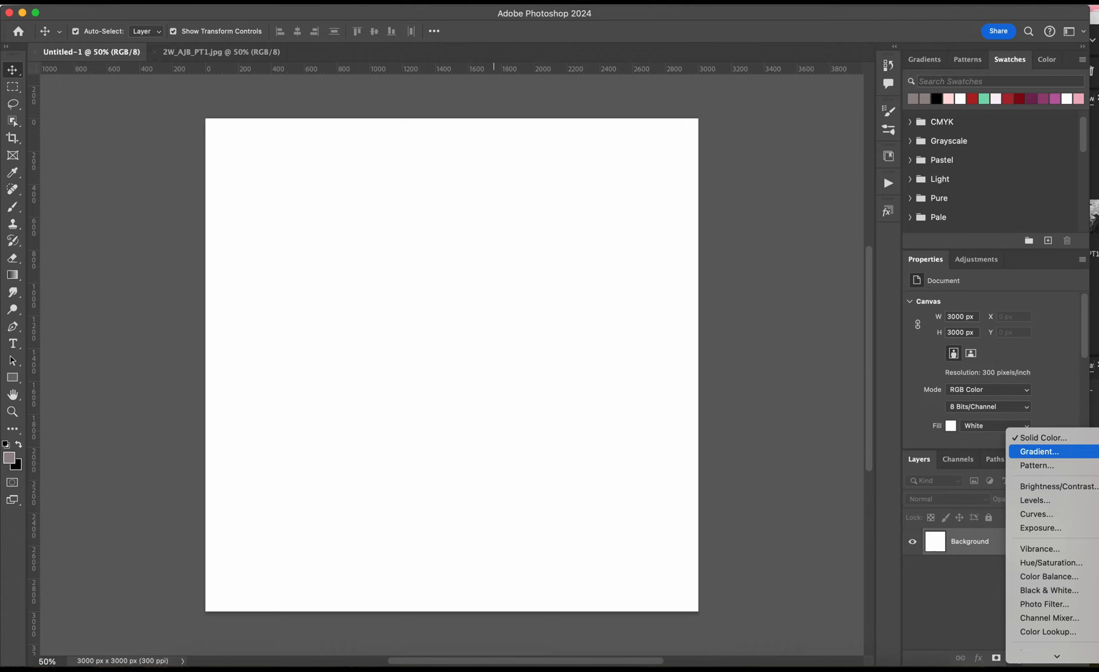
{"action": "left_click", "coordinate": [1039, 451]}
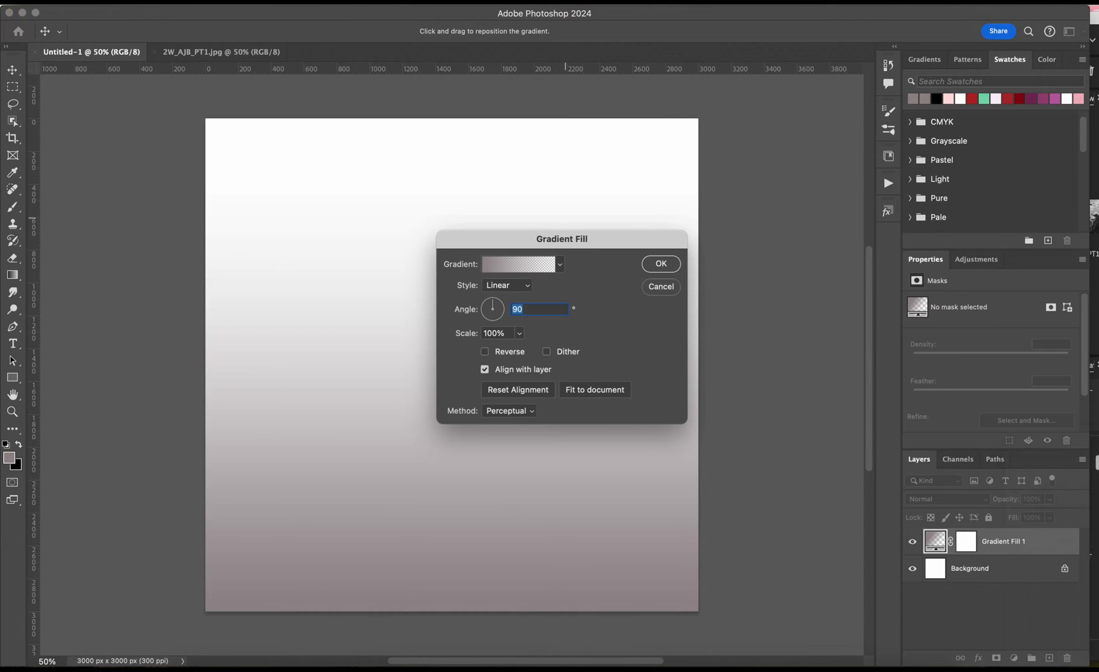
{"action": "left_click", "coordinate": [559, 264]}
{"action": "scroll", "coordinate": [507, 323], "scroll_direction": "down", "scroll_amount": 1}
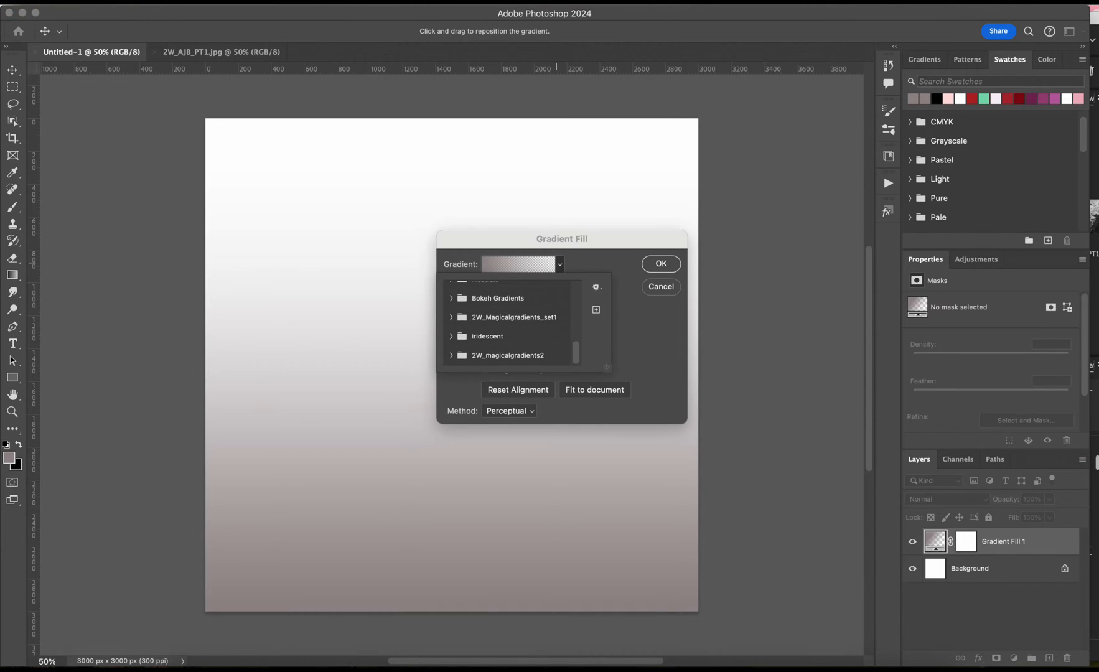
{"action": "left_click", "coordinate": [451, 356]}
{"action": "scroll", "coordinate": [473, 348], "scroll_direction": "down", "scroll_amount": 5}
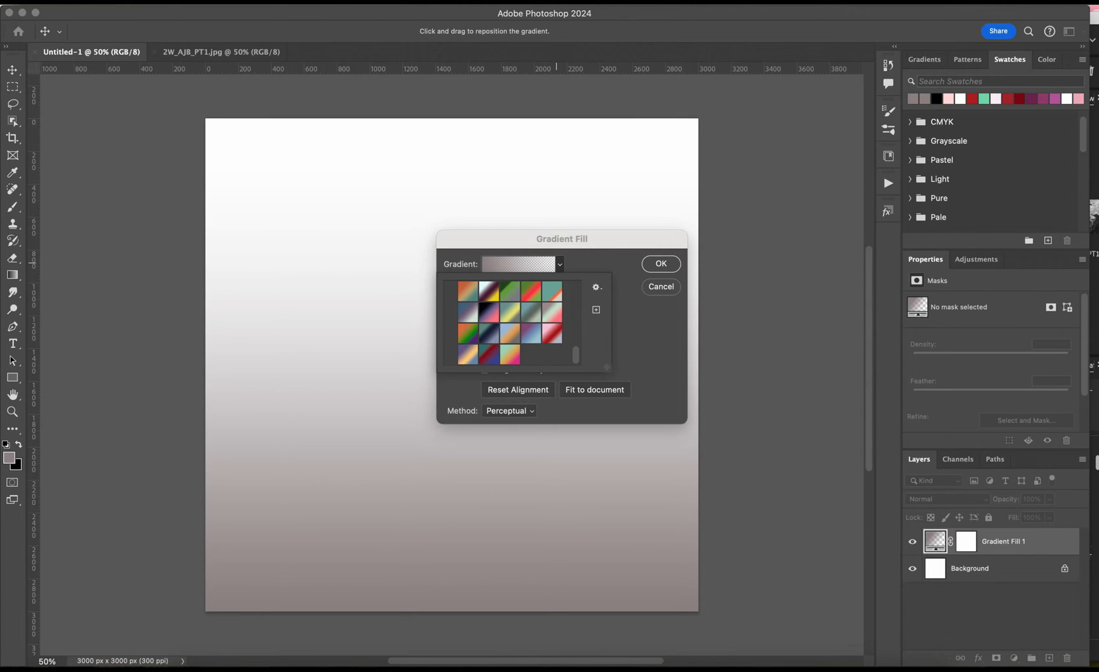
{"action": "left_click", "coordinate": [509, 313]}
{"action": "left_click", "coordinate": [661, 264]}
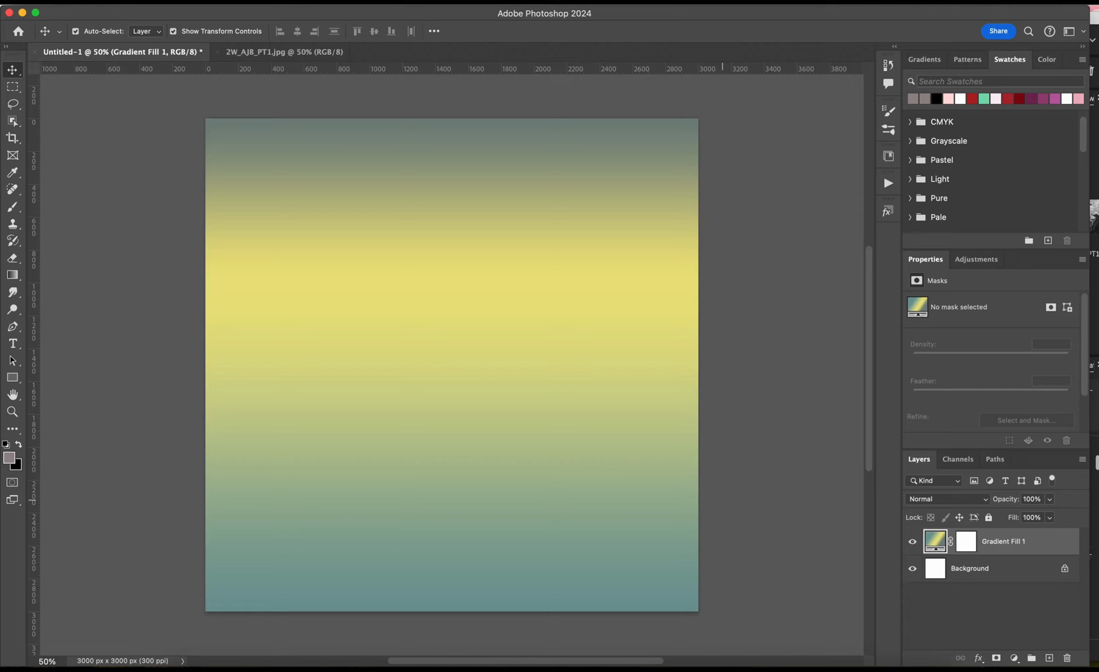
Copy the 2W_AJB_PT1.jpg texture into Untitled-1 as a layer above the gradient fill.
{"action": "scroll", "coordinate": [722, 498], "scroll_direction": "left", "scroll_amount": 1}
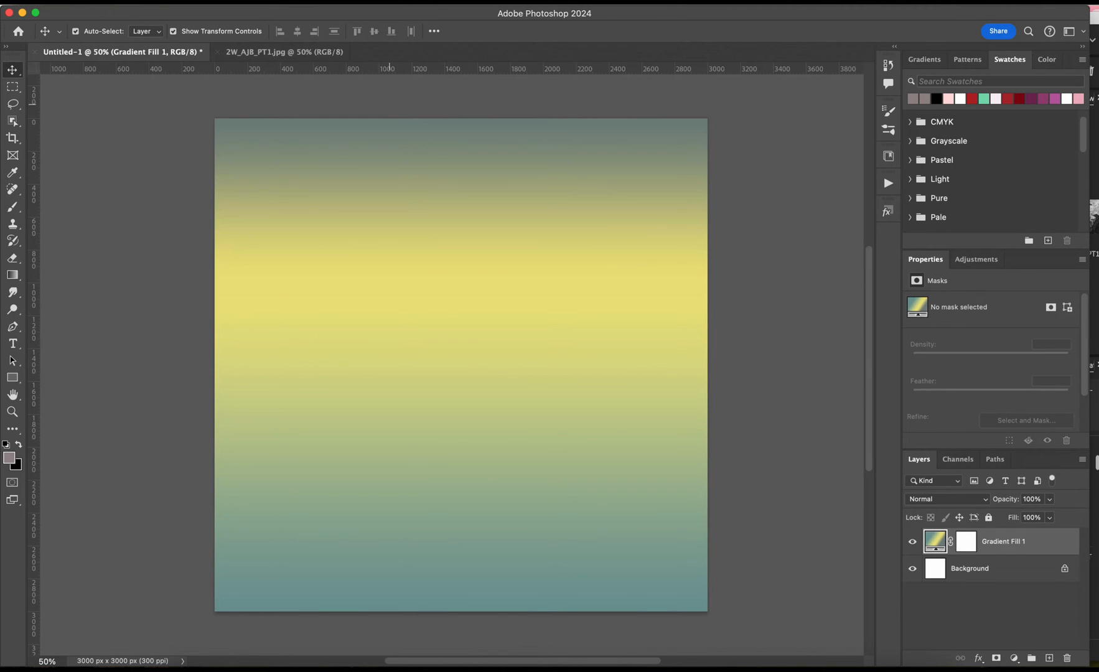
{"action": "left_click", "coordinate": [271, 52]}
{"action": "scroll", "coordinate": [293, 91], "scroll_direction": "up", "scroll_amount": 1}
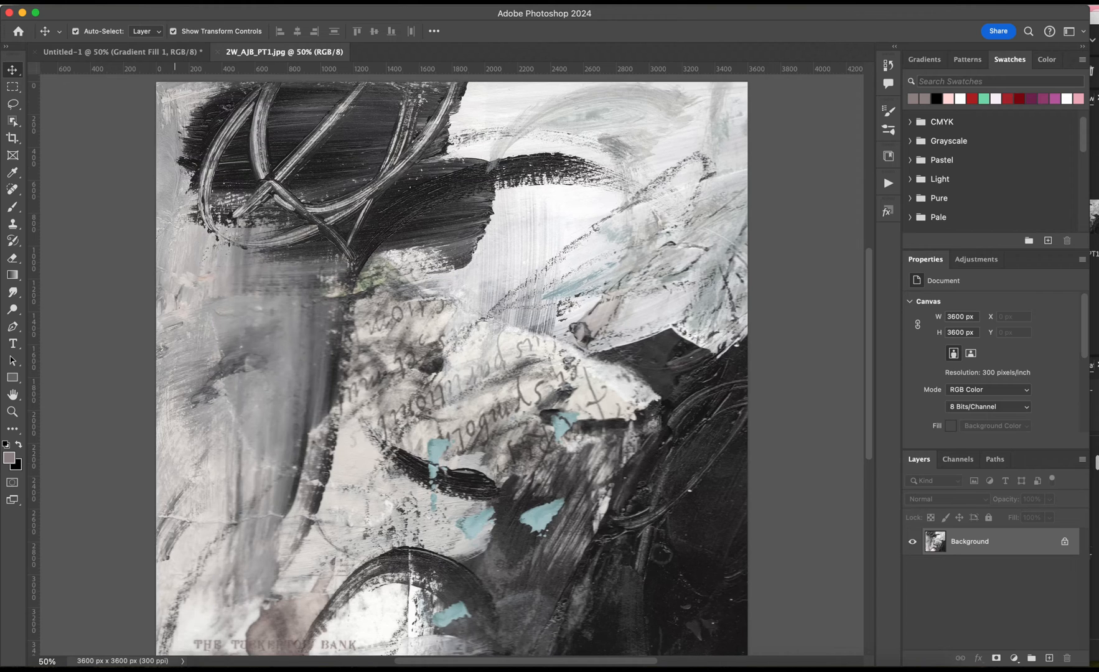
{"action": "left_click", "coordinate": [145, 52]}
{"action": "left_click_drag", "start_coordinate": [145, 52], "coordinate": [444, 300]}
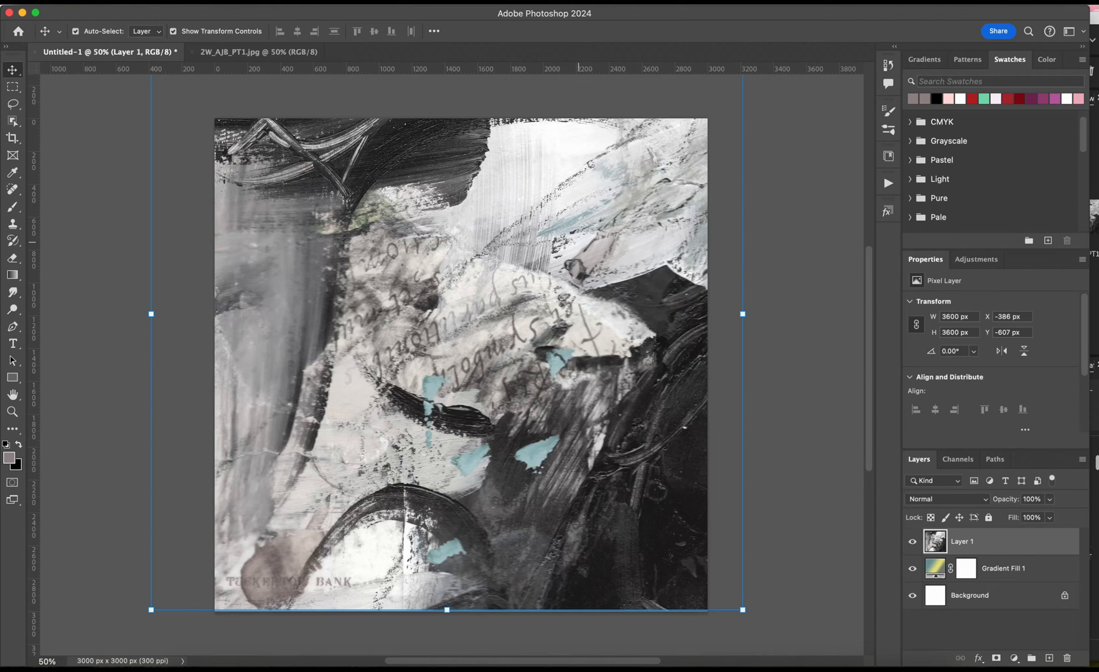
Reposition the black-and-white texture layer and scale it to 83.89% so it covers the whole canvas.
{"action": "left_click_drag", "start_coordinate": [578, 212], "coordinate": [579, 299]}
{"action": "key", "text": "ctrl+t"}
{"action": "left_click_drag", "start_coordinate": [742, 105], "coordinate": [662, 144]}
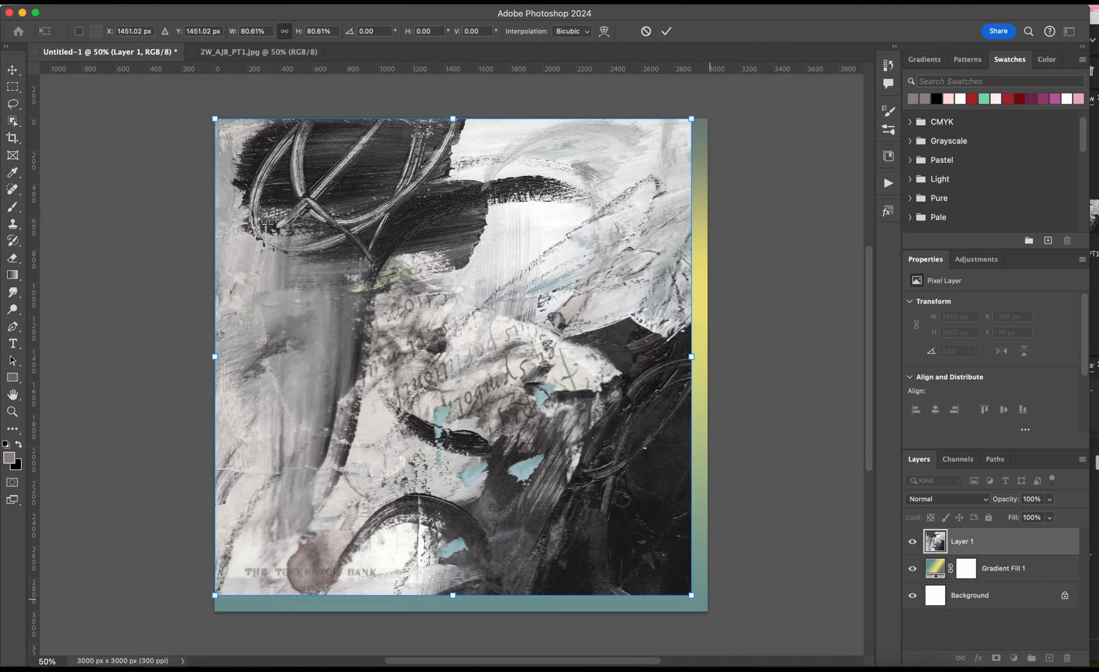
{"action": "left_click_drag", "start_coordinate": [691, 594], "coordinate": [710, 614]}
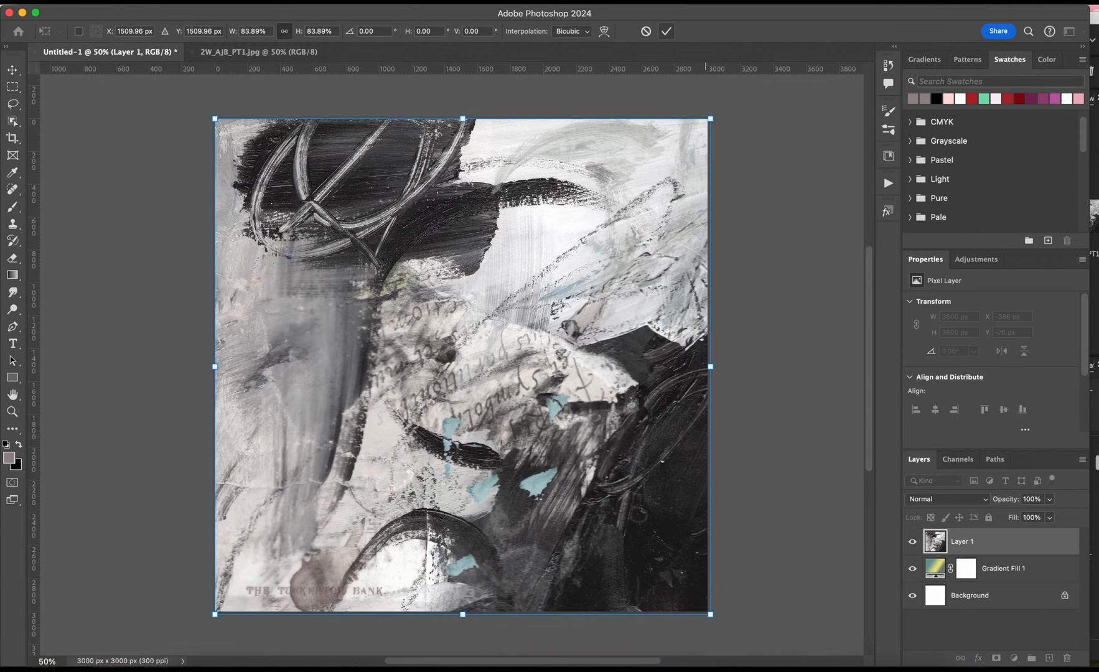
{"action": "left_click", "coordinate": [667, 31]}
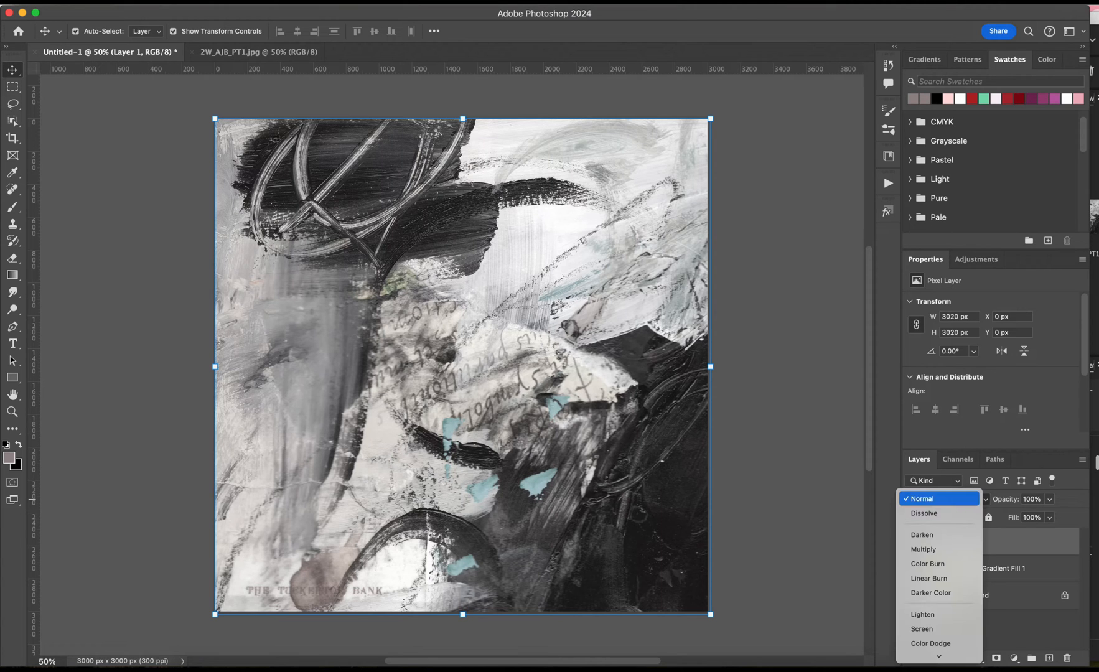
Preview the blend modes on Layer 1 and set it to Hard Light.
{"action": "left_click", "coordinate": [946, 498]}
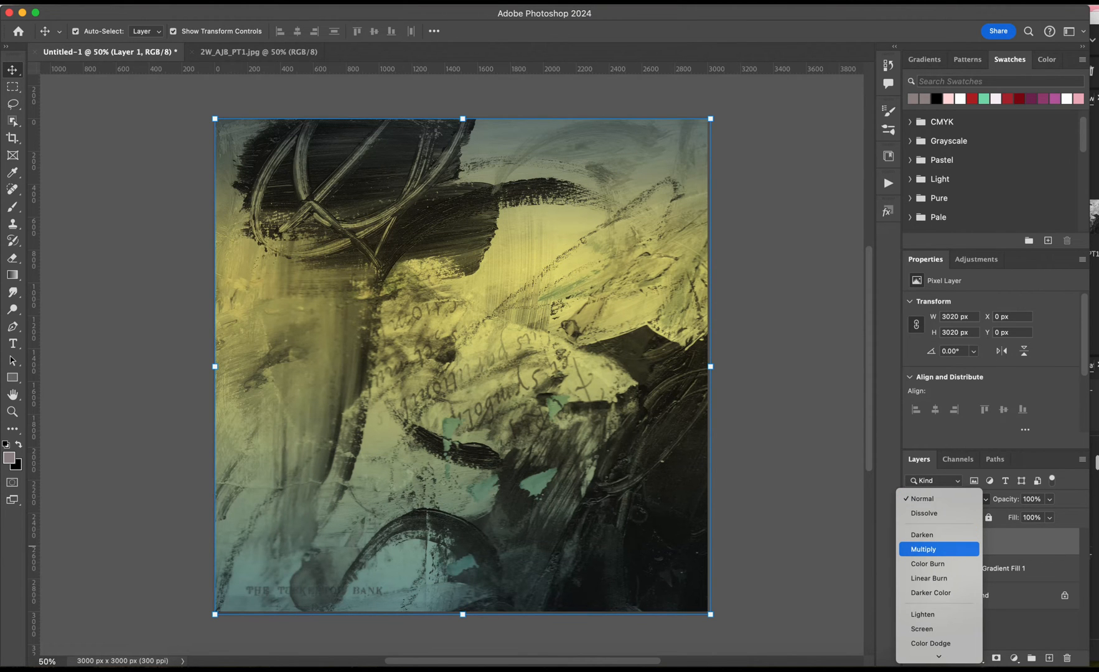
{"action": "key", "text": "Down"}
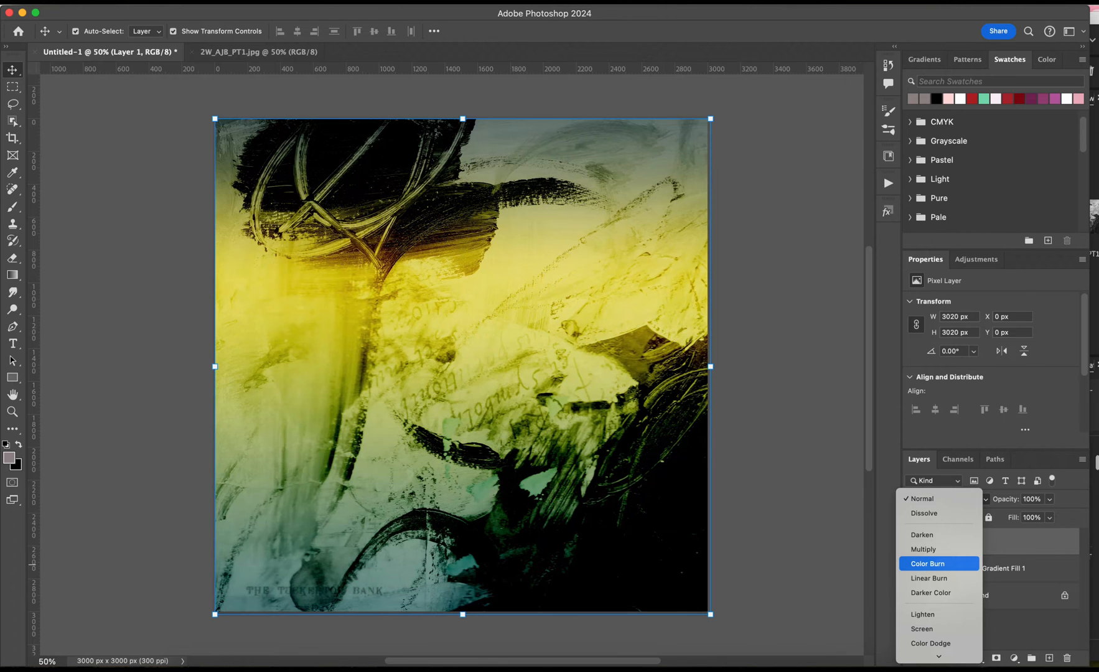
{"action": "key", "text": "Down"}
{"action": "key", "text": "Down"}
{"action": "key", "text": "Down"}
{"action": "key", "text": "Down"}
{"action": "key", "text": "Down"}
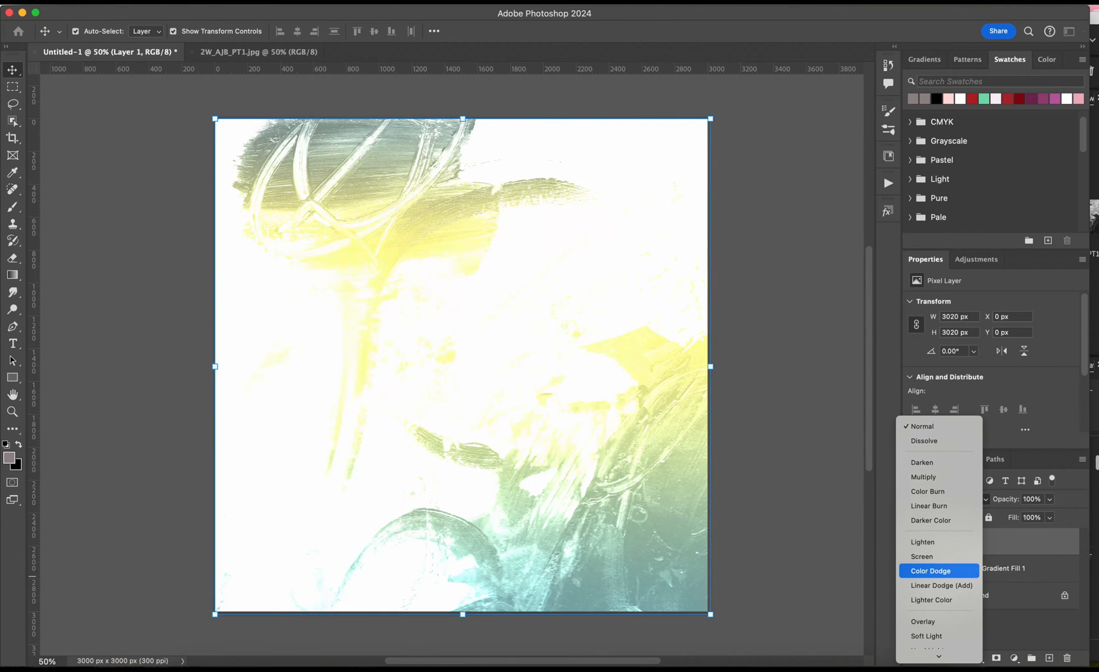
{"action": "key", "text": "Up"}
{"action": "key", "text": "Up"}
{"action": "key", "text": "Down"}
{"action": "key", "text": "Down"}
{"action": "key", "text": "Down"}
{"action": "key", "text": "Down"}
{"action": "key", "text": "Down"}
{"action": "key", "text": "Down"}
{"action": "key", "text": "Up"}
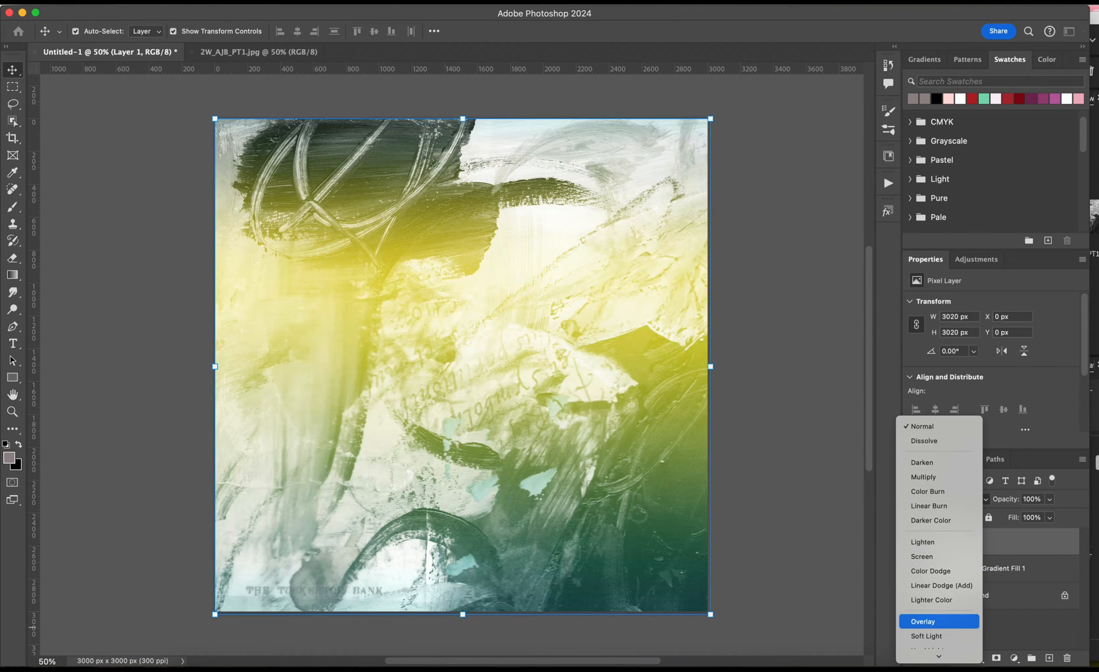
{"action": "key", "text": "Down"}
{"action": "key", "text": "Up"}
{"action": "key", "text": "Down"}
{"action": "key", "text": "Down"}
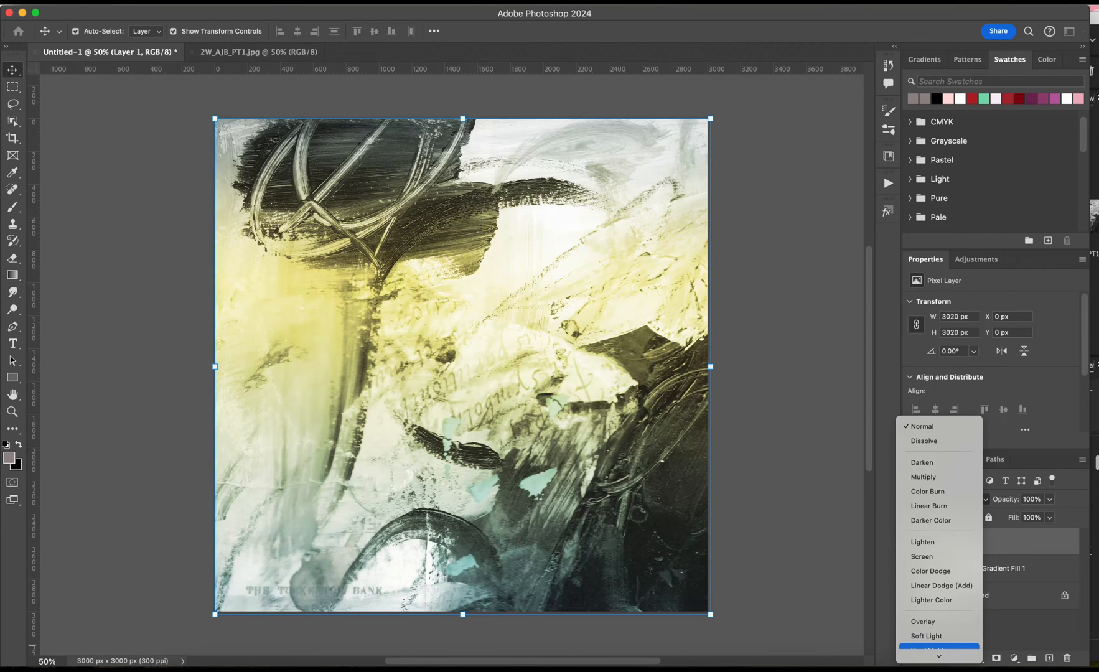
{"action": "key", "text": "Return"}
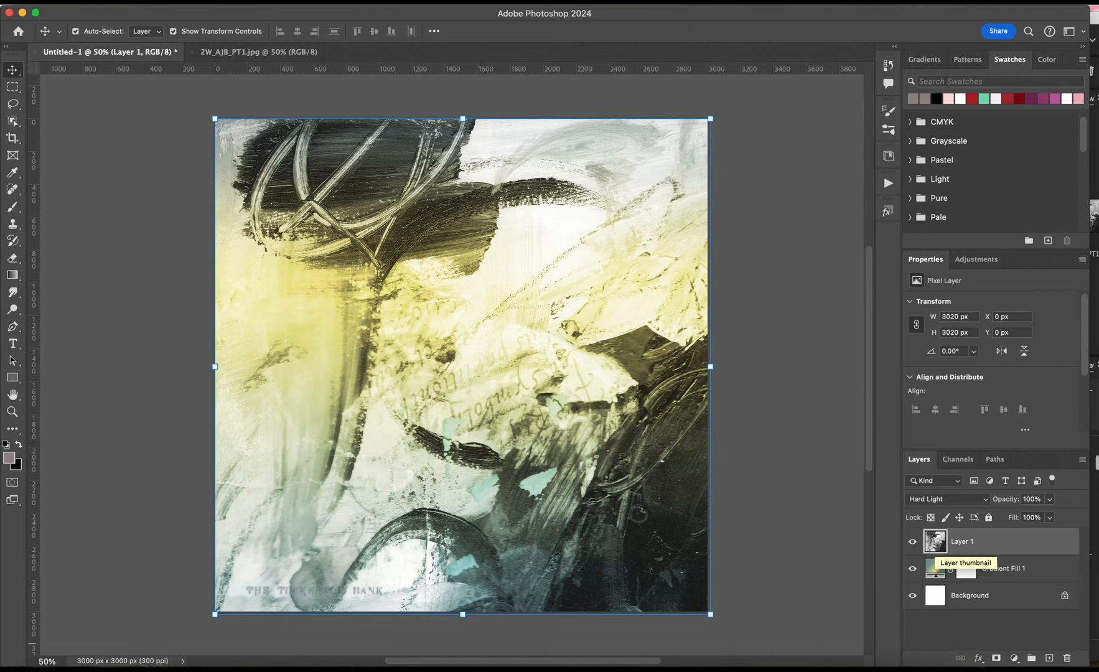
Change the gradient fill layer to the green, orange and pink preset from 2W_magicalgradients2.
{"action": "double_click", "coordinate": [935, 568]}
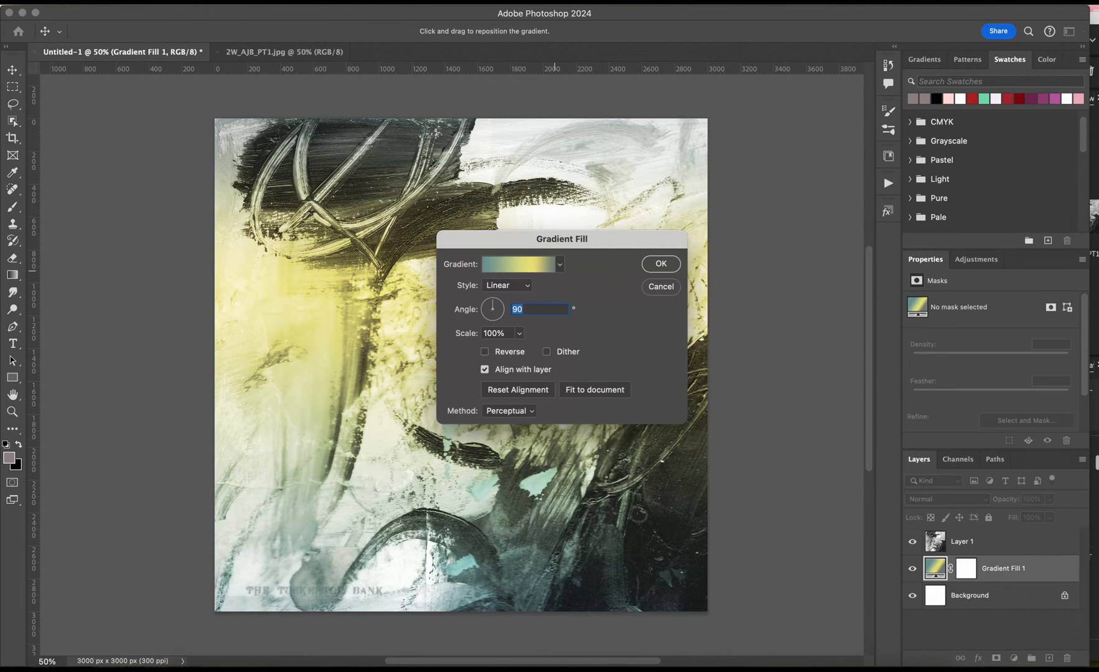
{"action": "left_click", "coordinate": [548, 264]}
{"action": "scroll", "coordinate": [529, 242], "scroll_direction": "down", "scroll_amount": 10}
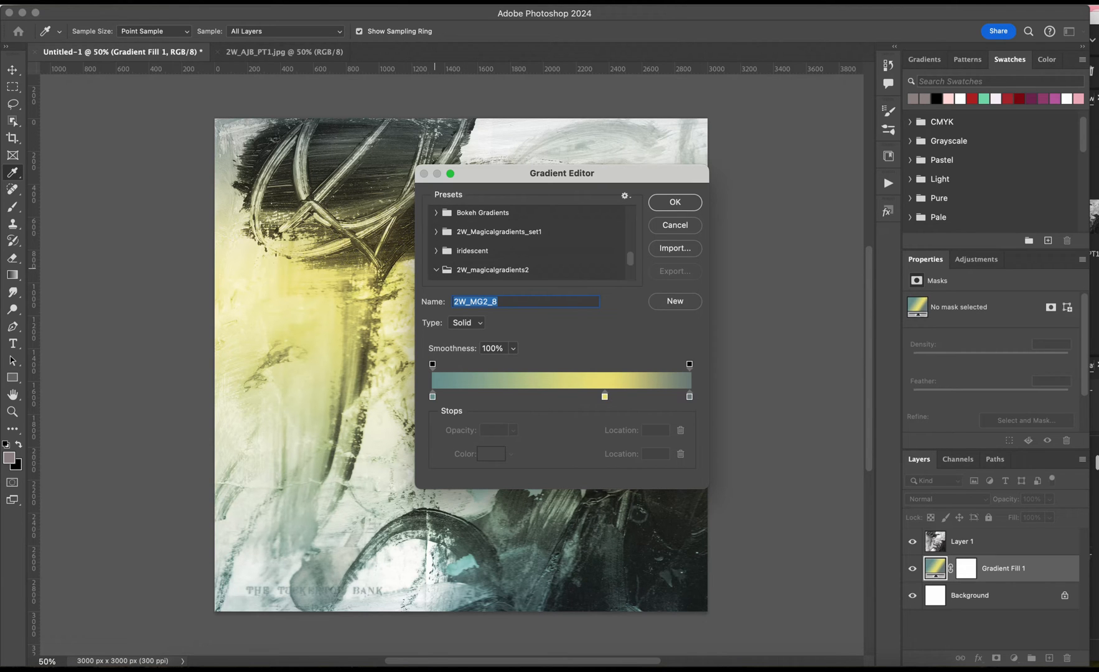
{"action": "left_click", "coordinate": [435, 269]}
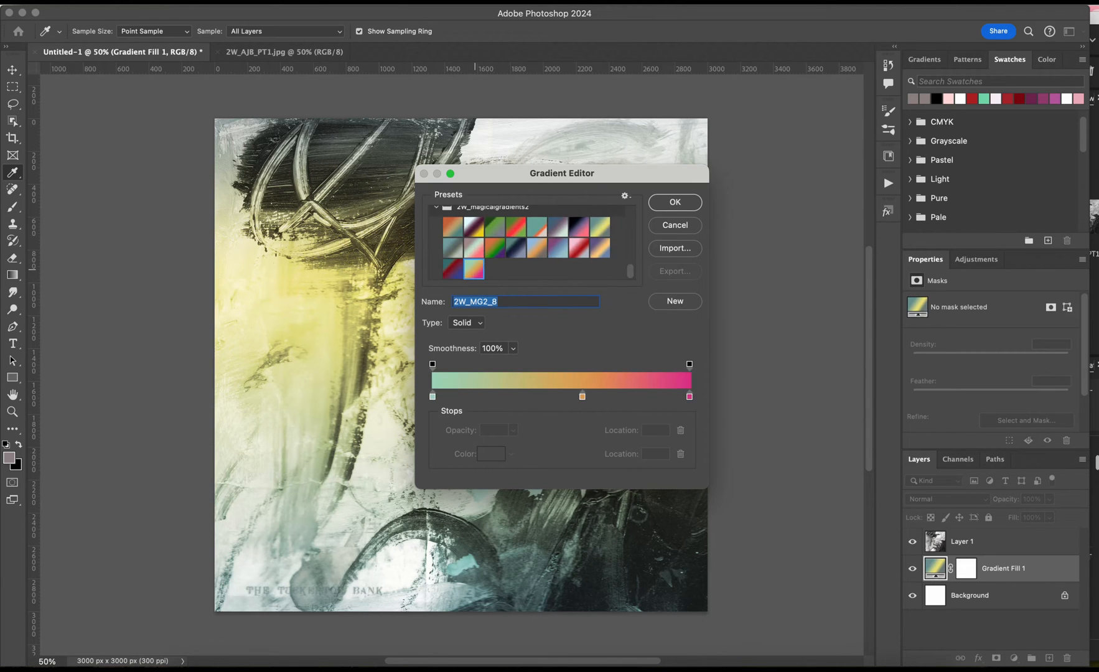
{"action": "left_click", "coordinate": [474, 269]}
{"action": "left_click", "coordinate": [675, 201]}
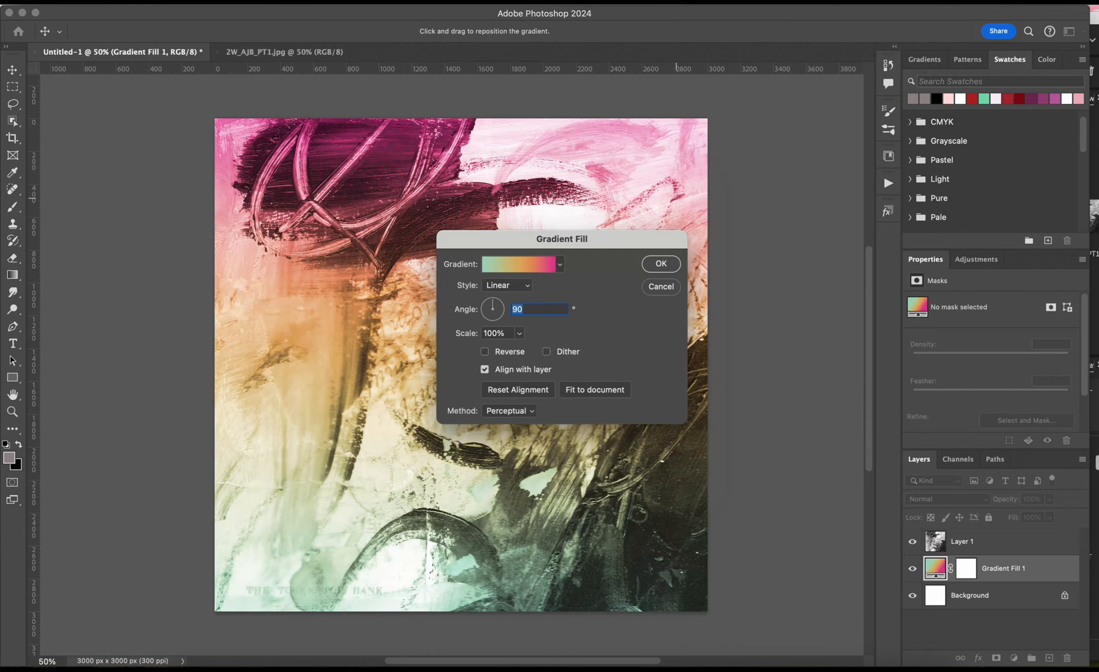
{"action": "key", "text": "Return"}
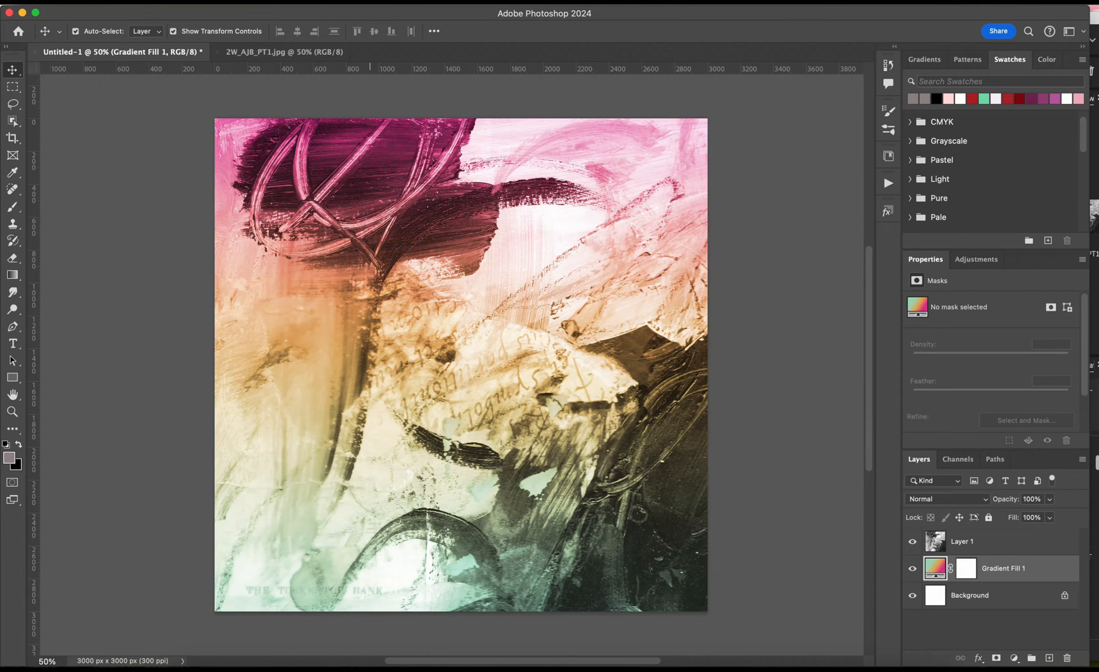
Open 2W_AJB_PT6.jpg from Bridge and copy it into Untitled-1 between the gradient fill and Layer 1.
{"action": "left_click", "coordinate": [518, 669]}
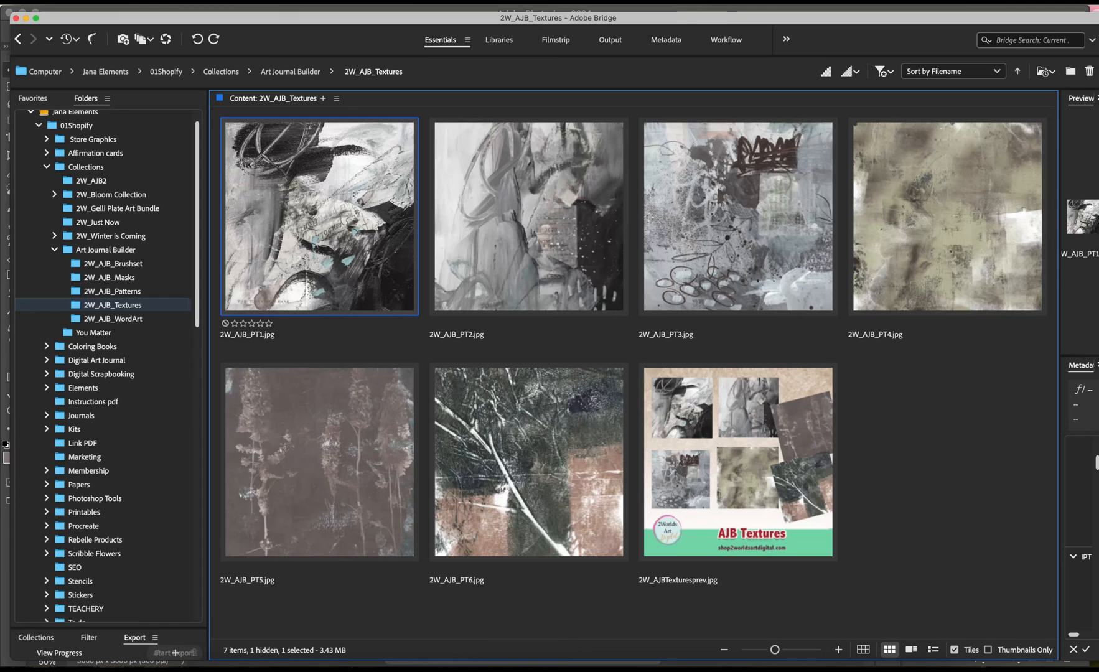
{"action": "double_click", "coordinate": [550, 416]}
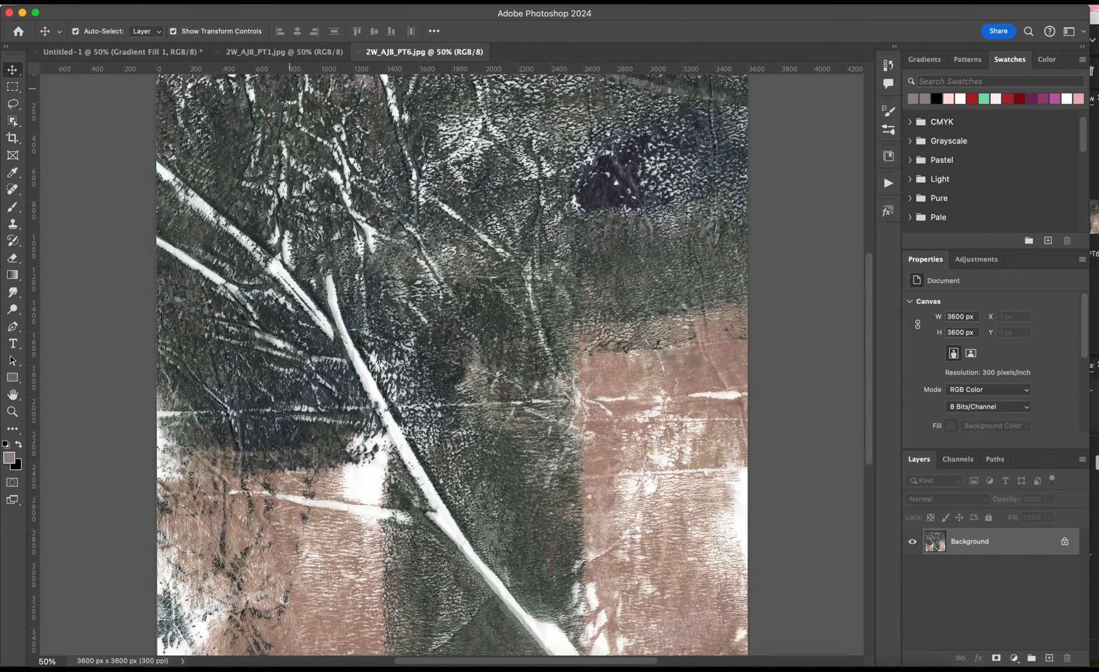
{"action": "scroll", "coordinate": [289, 94], "scroll_direction": "up", "scroll_amount": 3}
{"action": "left_click", "coordinate": [290, 53]}
{"action": "left_click_drag", "start_coordinate": [291, 53], "coordinate": [511, 371]}
{"action": "left_click_drag", "start_coordinate": [357, 191], "coordinate": [410, 271]}
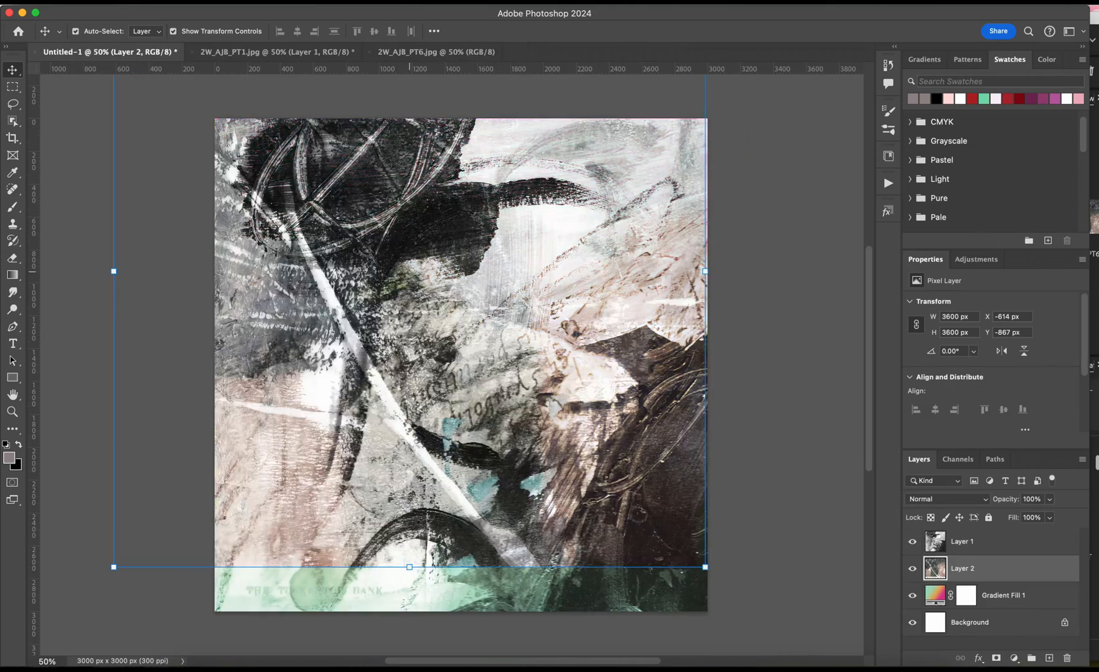
Hide Layer 1 and move the branch texture layer down until its lower edge meets the canvas's lower edge.
{"action": "mouse_move", "coordinate": [457, 236]}
{"action": "left_mouse_down"}
{"action": "mouse_move", "coordinate": [529, 324]}
{"action": "mouse_move", "coordinate": [470, 237]}
{"action": "mouse_move", "coordinate": [453, 234]}
{"action": "left_mouse_up"}
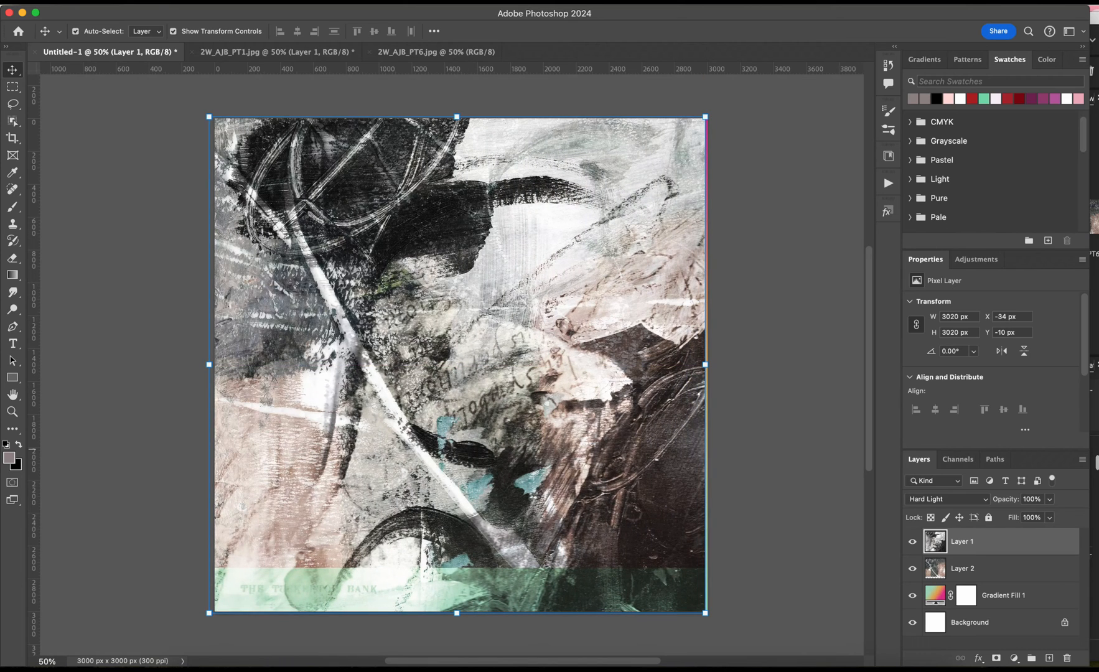
{"action": "left_click", "coordinate": [912, 541]}
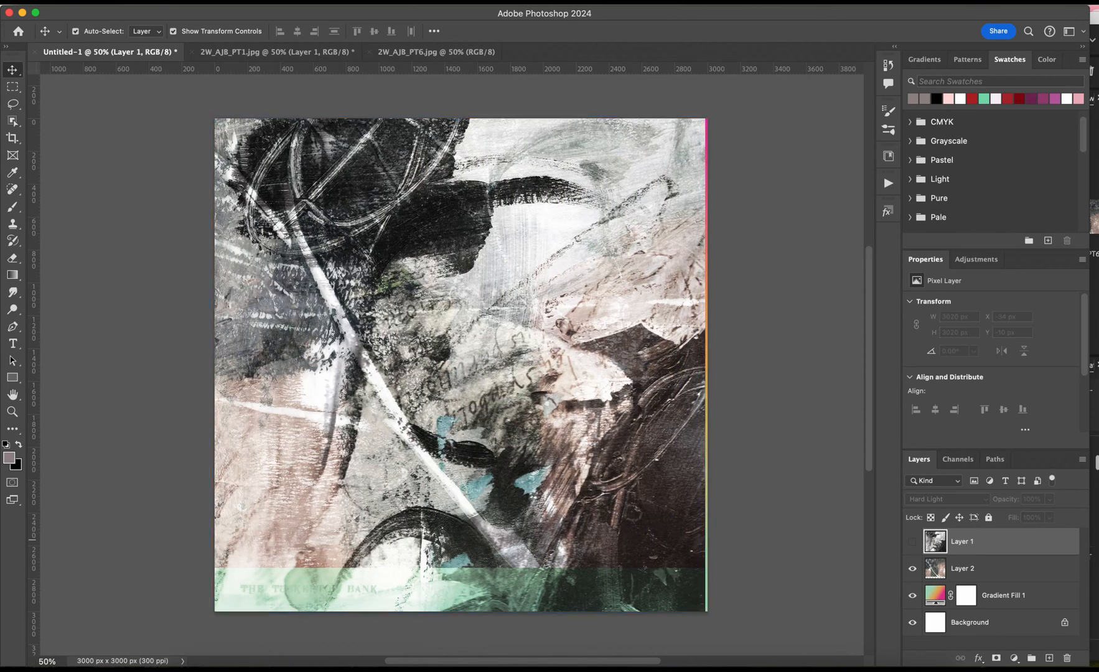
{"action": "left_click", "coordinate": [555, 449]}
{"action": "left_click_drag", "start_coordinate": [554, 449], "coordinate": [585, 493]}
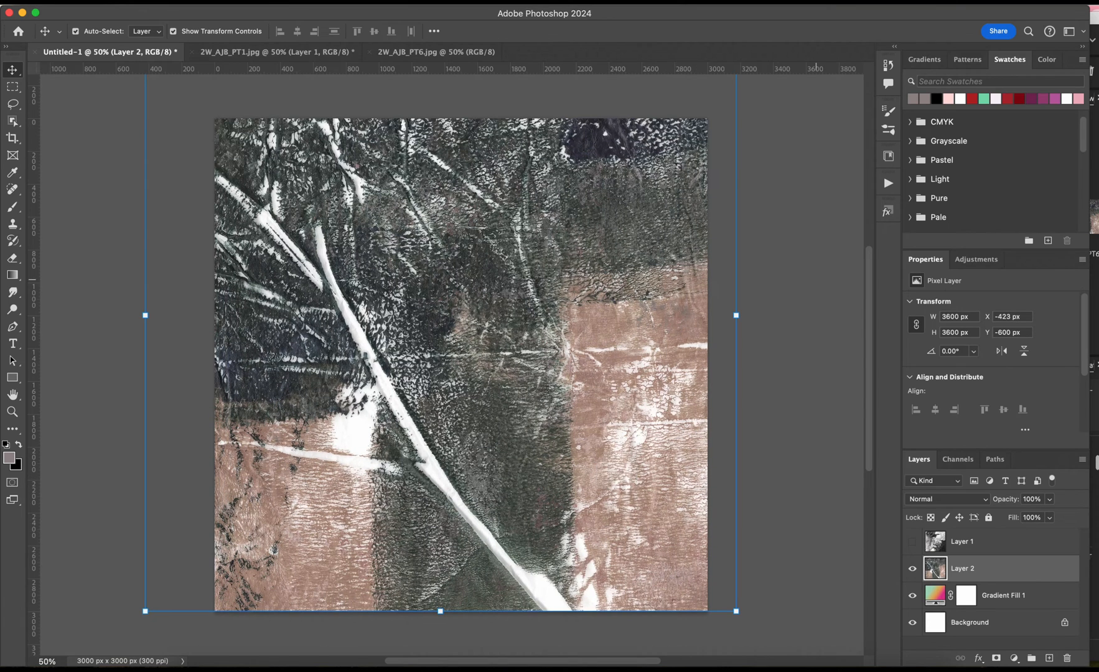
Scale the branch texture layer down to 3171 px square and position it so it just covers the whole canvas.
{"action": "scroll", "coordinate": [448, 364], "scroll_direction": "up", "scroll_amount": 5}
{"action": "left_click_drag", "start_coordinate": [736, 123], "coordinate": [715, 176]}
{"action": "left_click_drag", "start_coordinate": [648, 288], "coordinate": [678, 287]}
{"action": "left_click_drag", "start_coordinate": [175, 158], "coordinate": [208, 193]}
{"action": "left_click", "coordinate": [666, 31]}
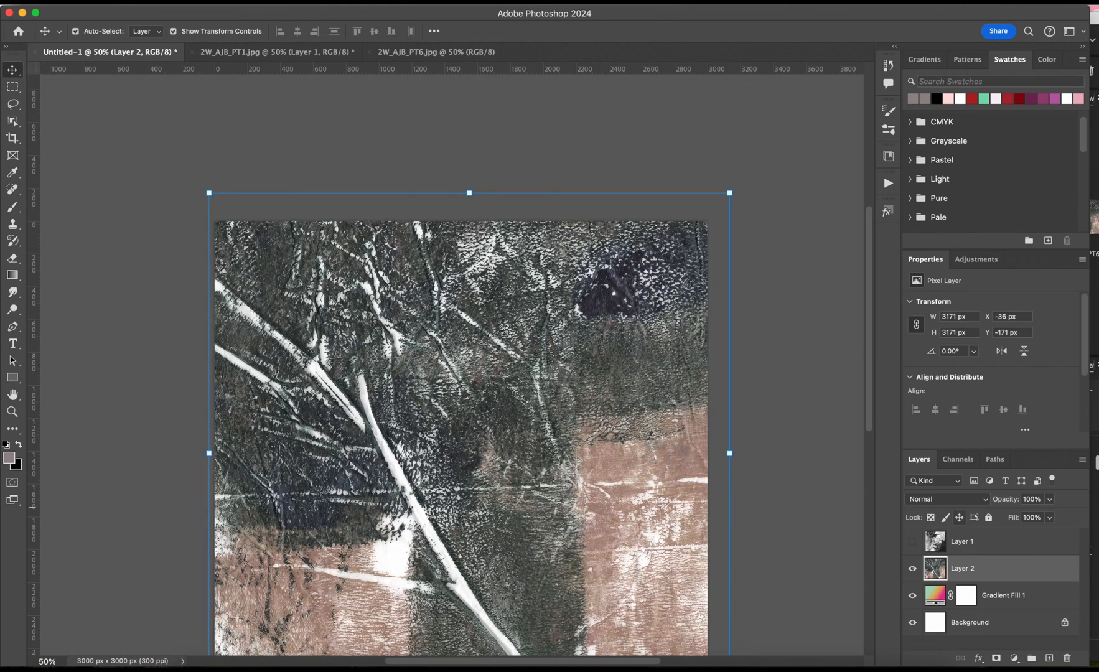
Set Layer 2's blend mode to Color Burn and lower its opacity to 48%.
{"action": "left_click", "coordinate": [946, 498]}
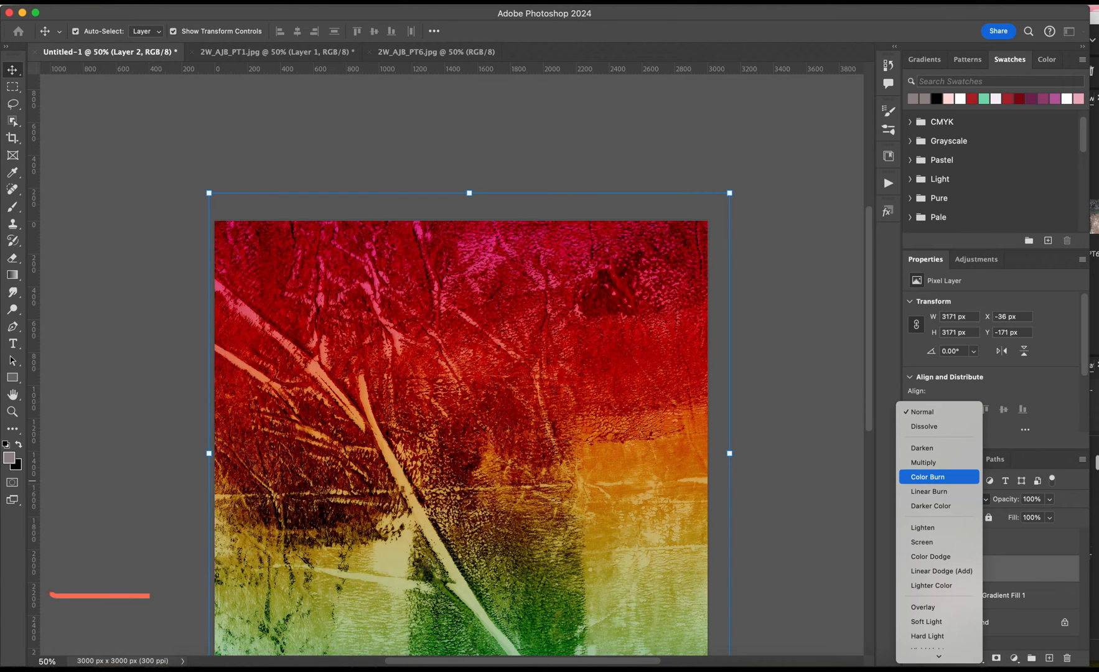
{"action": "key", "text": "Return"}
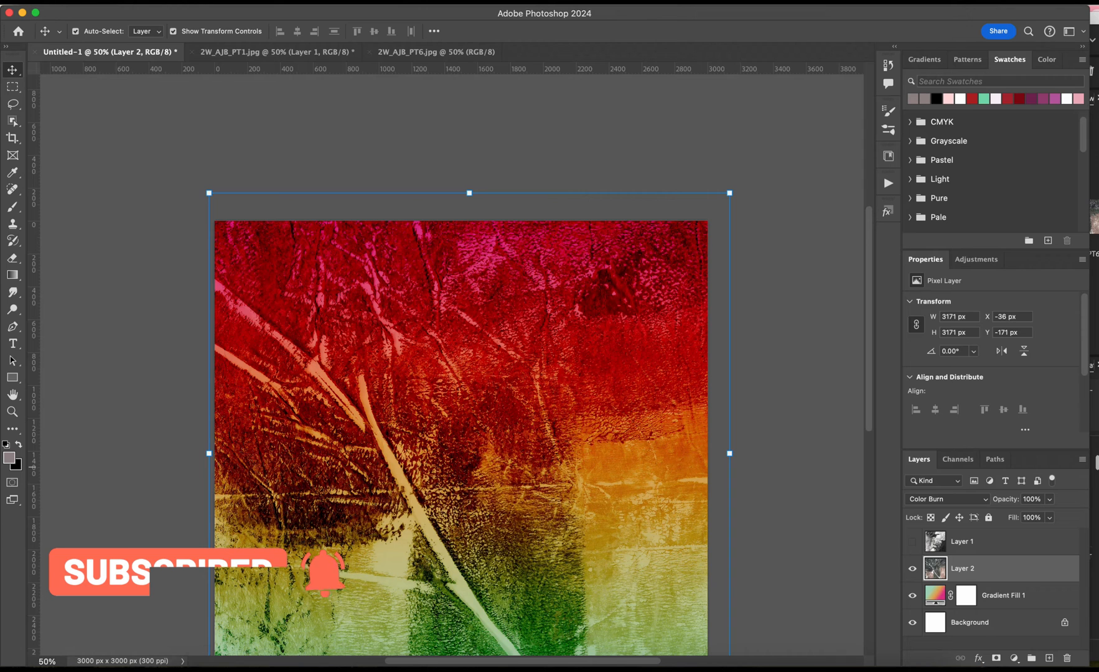
{"action": "left_click", "coordinate": [1049, 499]}
{"action": "left_click_drag", "start_coordinate": [1050, 516], "coordinate": [1018, 515]}
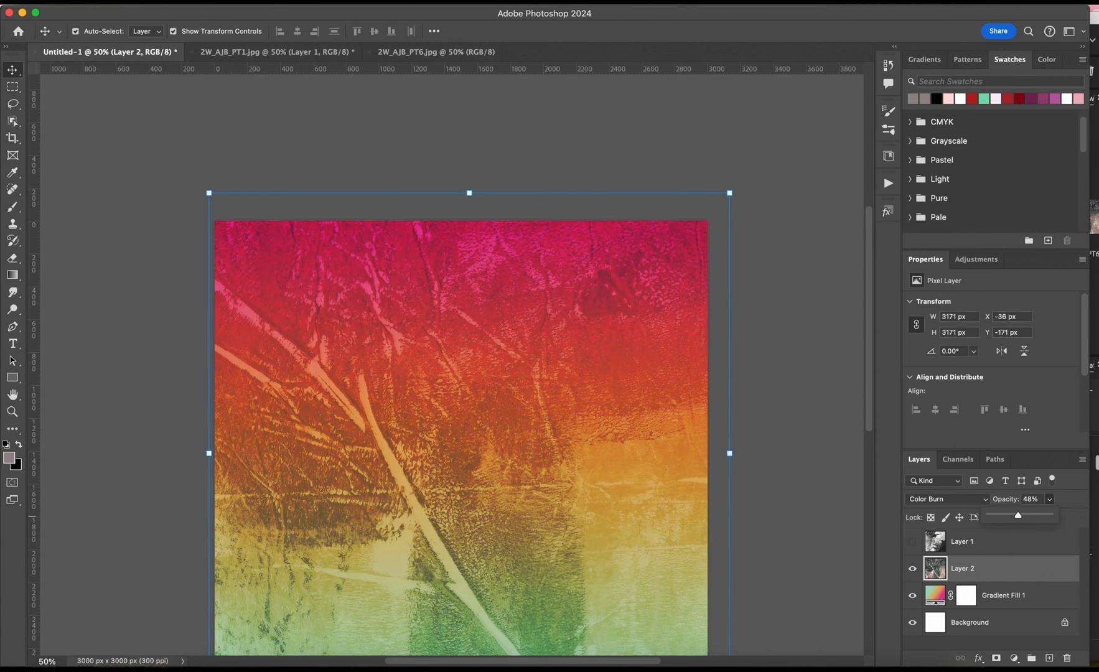
{"action": "scroll", "coordinate": [461, 361], "scroll_direction": "down", "scroll_amount": 4}
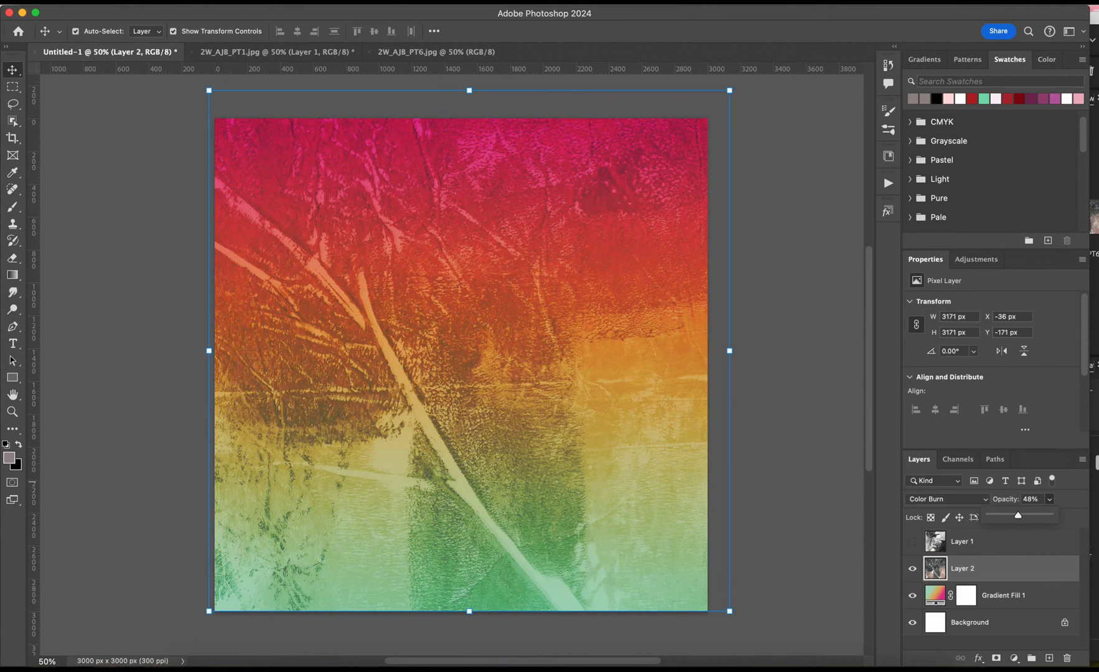
Change the Gradient Fill 1 layer to the purple, orange and blue gradient preset.
{"action": "double_click", "coordinate": [935, 595]}
{"action": "left_click", "coordinate": [559, 264]}
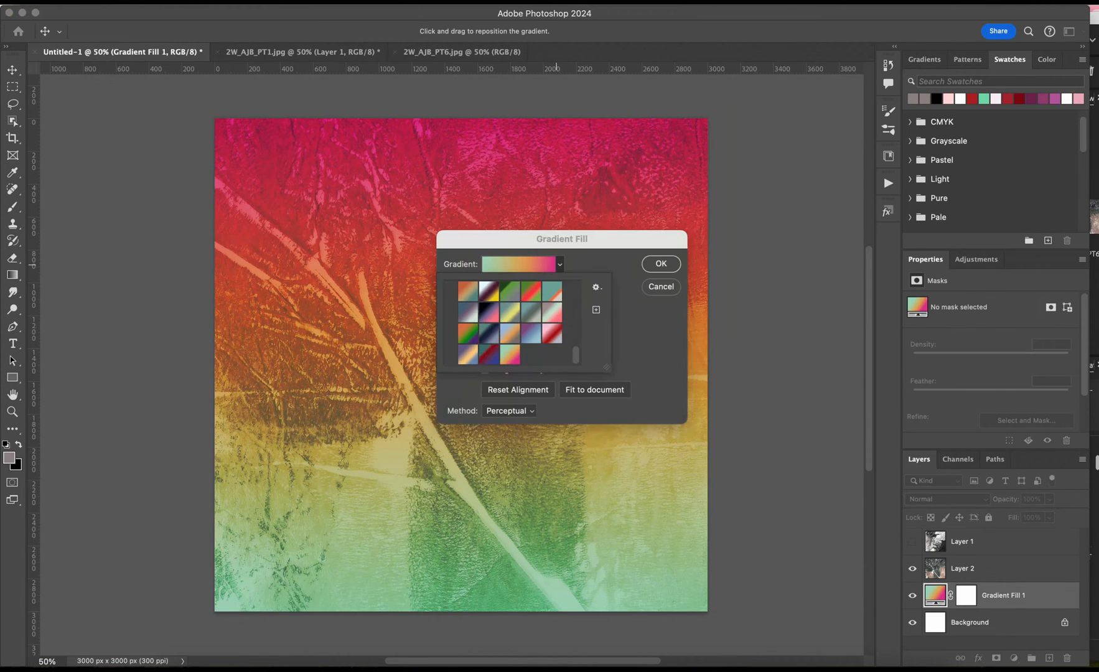
{"action": "double_click", "coordinate": [468, 354]}
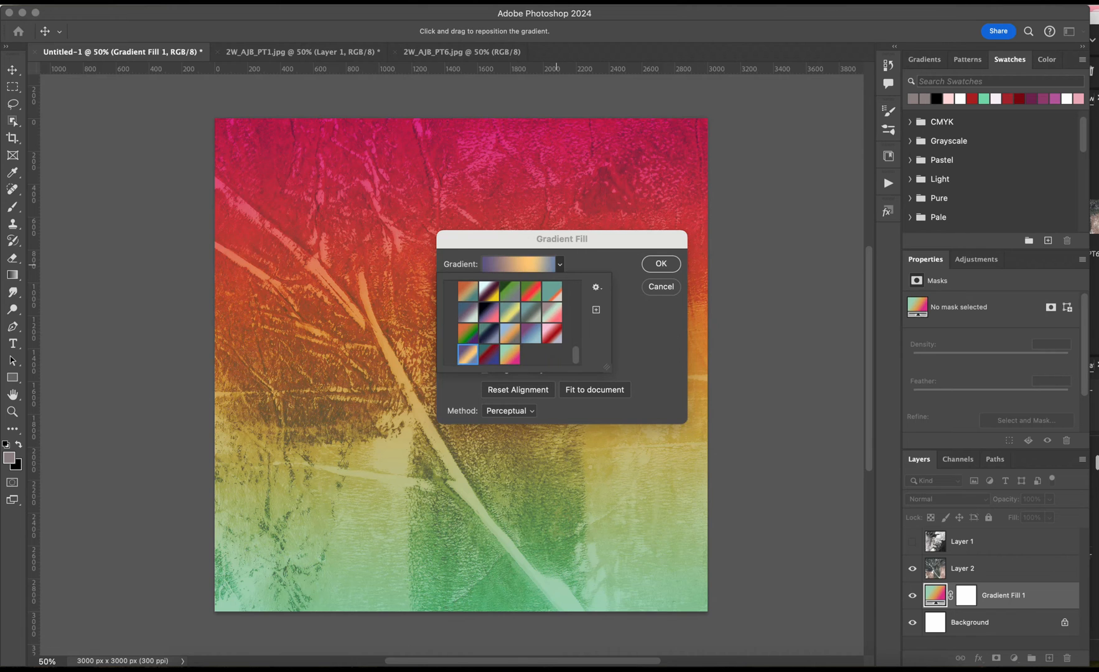
{"action": "key", "text": "Return"}
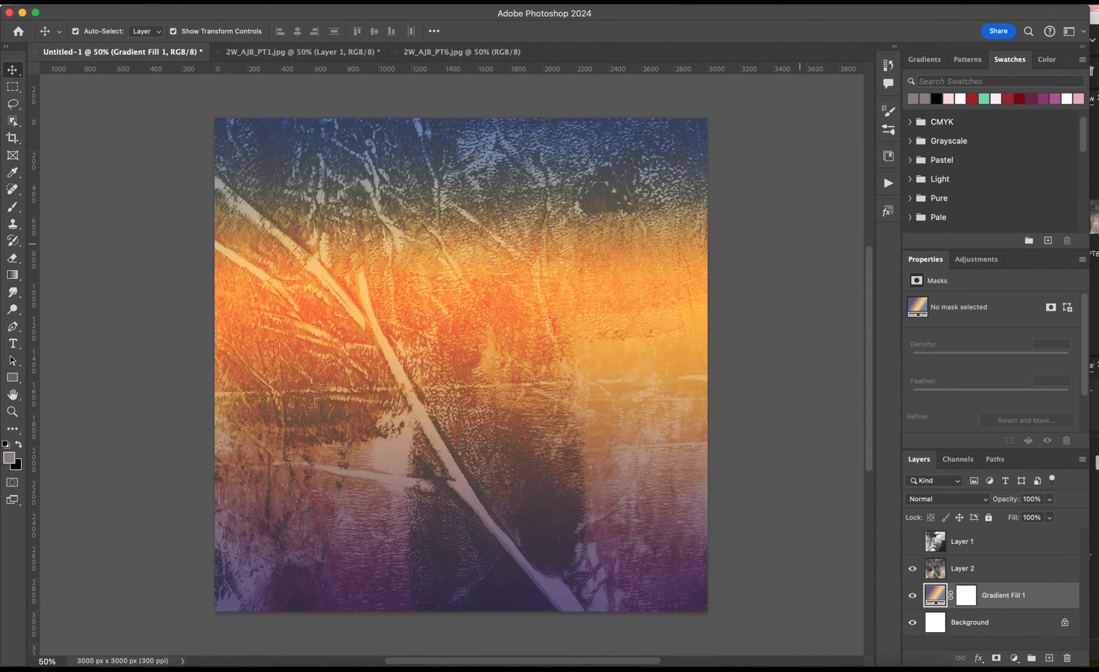
Set Layer 2's opacity to 100% and its blend mode to Overlay.
{"action": "left_click", "coordinate": [1049, 499]}
{"action": "left_click", "coordinate": [995, 571]}
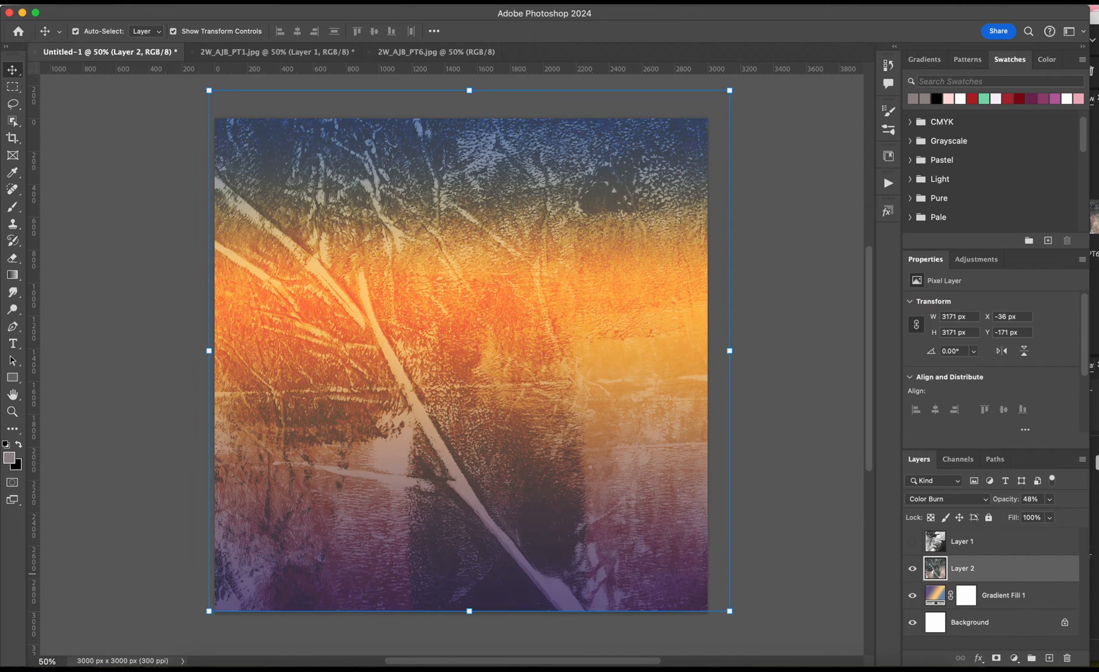
{"action": "left_click", "coordinate": [1049, 499]}
{"action": "left_click_drag", "start_coordinate": [1048, 515], "coordinate": [1080, 515]}
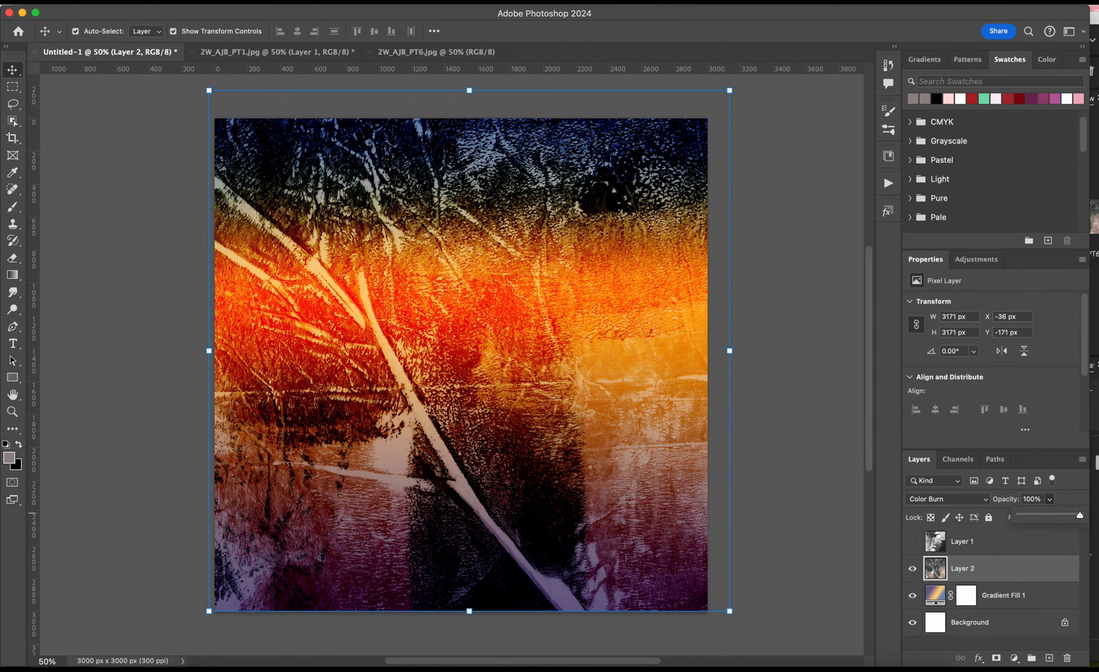
{"action": "left_click", "coordinate": [946, 499]}
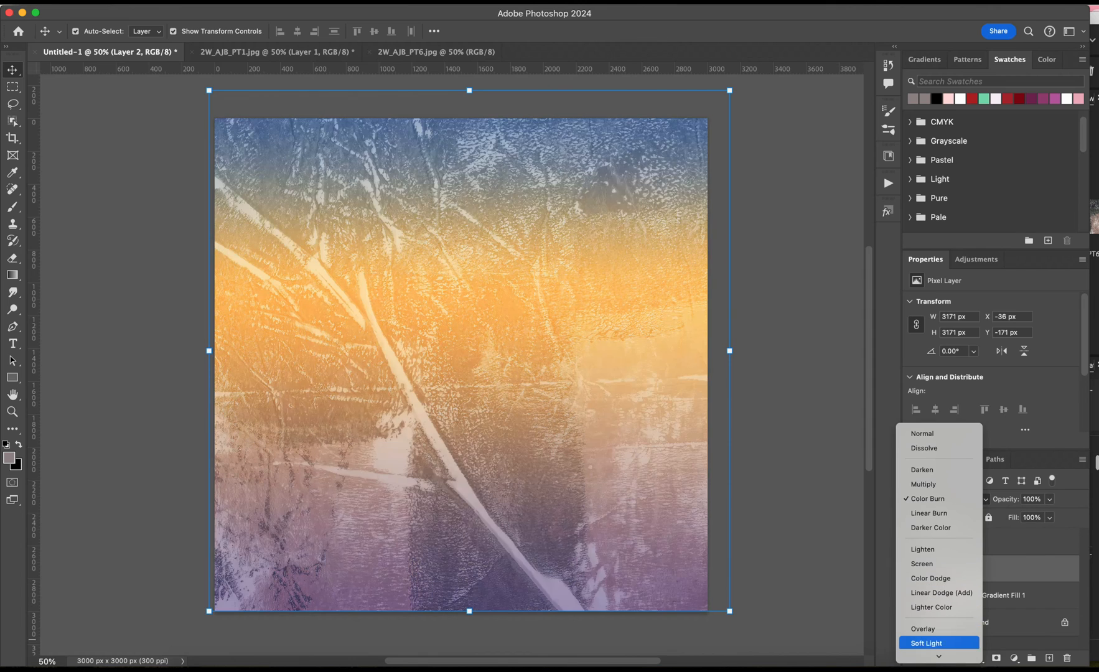
{"action": "left_click", "coordinate": [934, 628]}
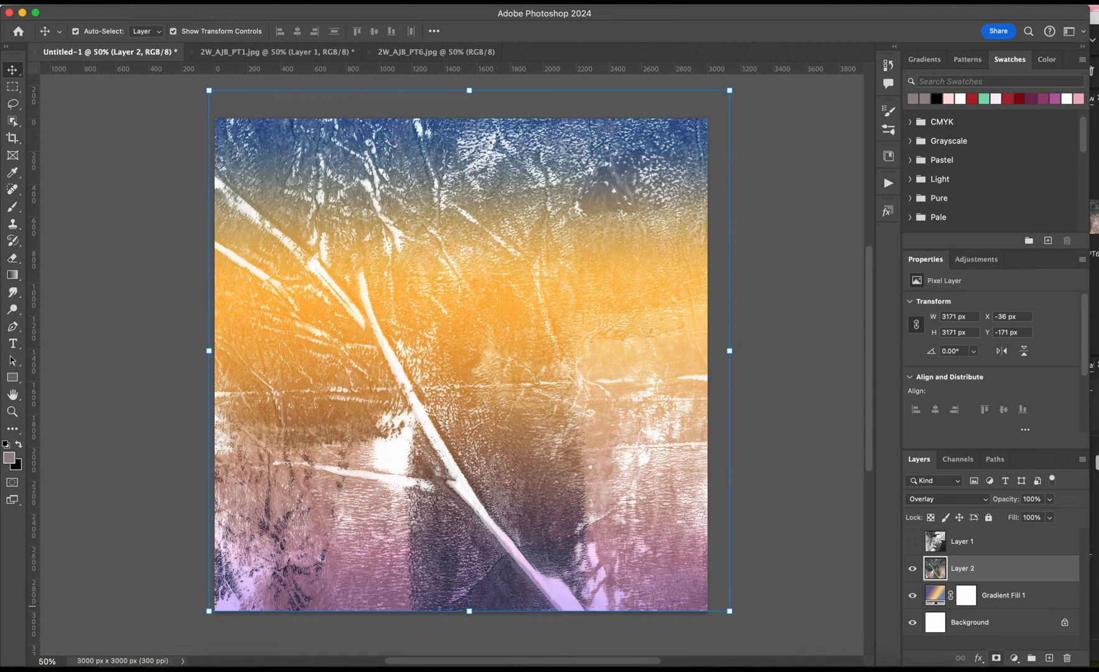
Add a mask to Layer 2 and use a black-to-white linear gradient, fading the texture out at the canvas's lower edge instead of its upper edge.
{"action": "left_click", "coordinate": [996, 657]}
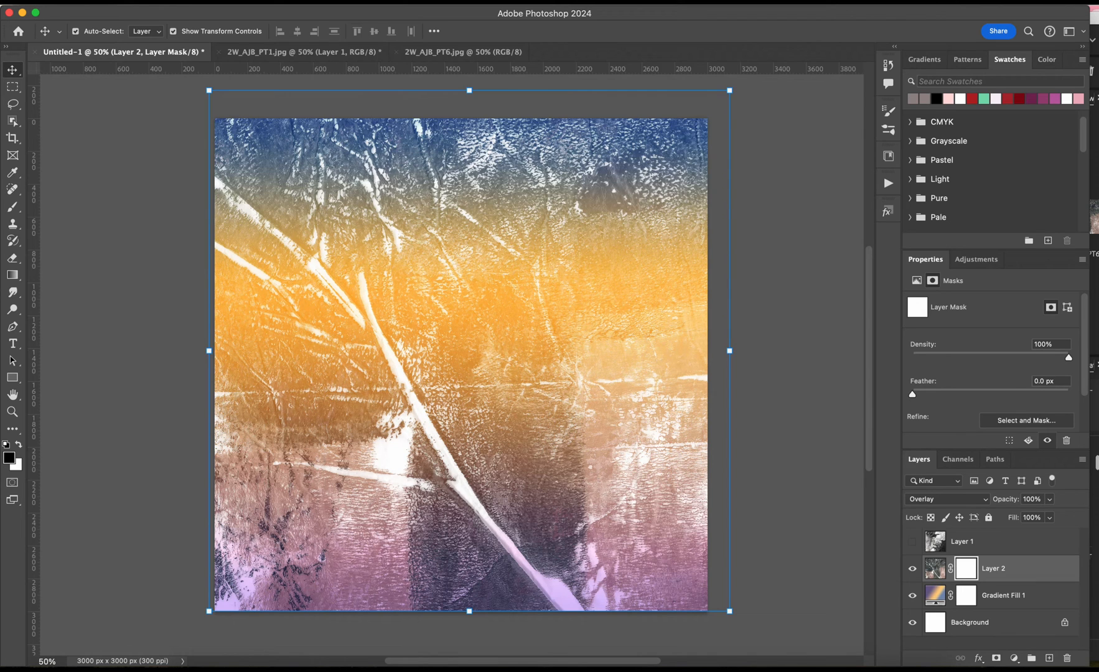
{"action": "left_click", "coordinate": [13, 274]}
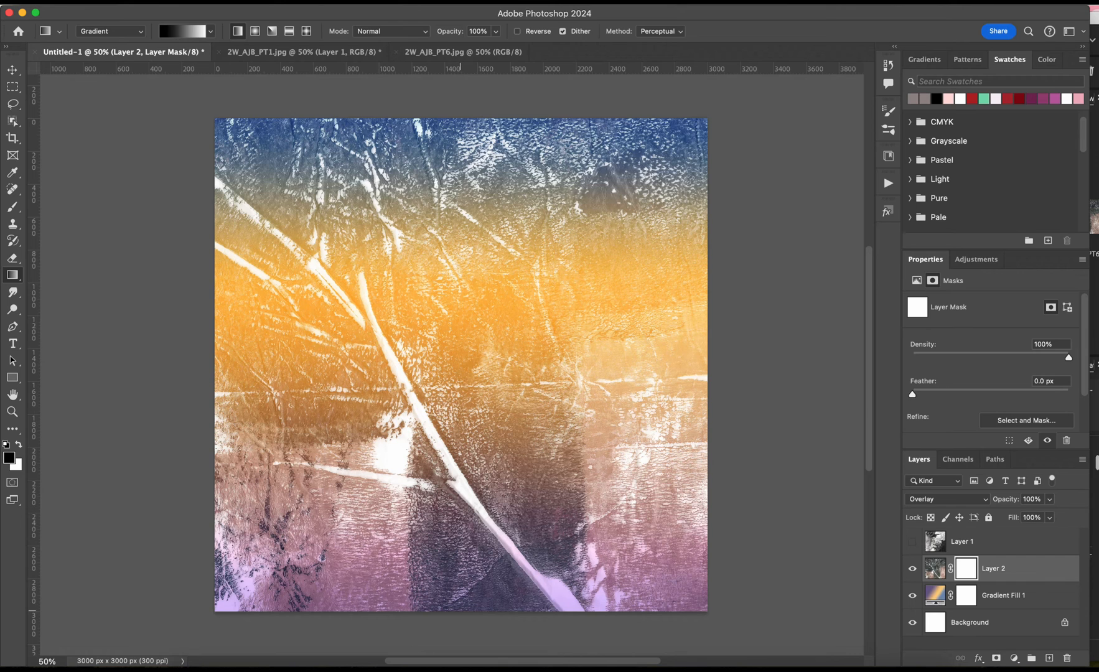
{"action": "left_click_drag", "start_coordinate": [448, 109], "coordinate": [432, 334]}
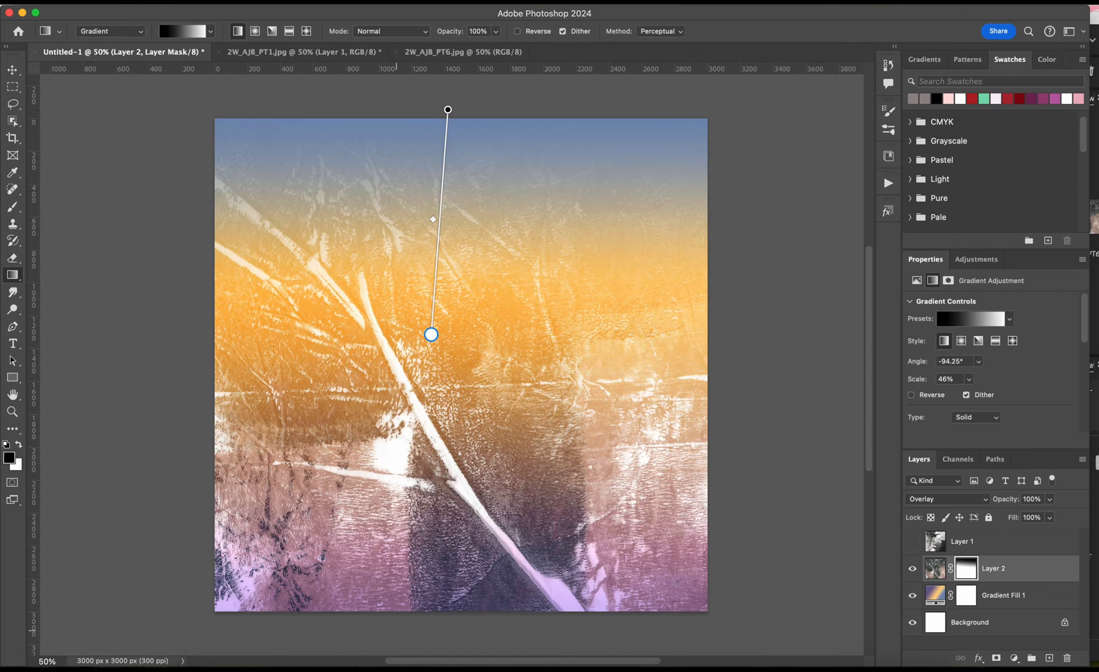
{"action": "left_click_drag", "start_coordinate": [431, 622], "coordinate": [437, 521]}
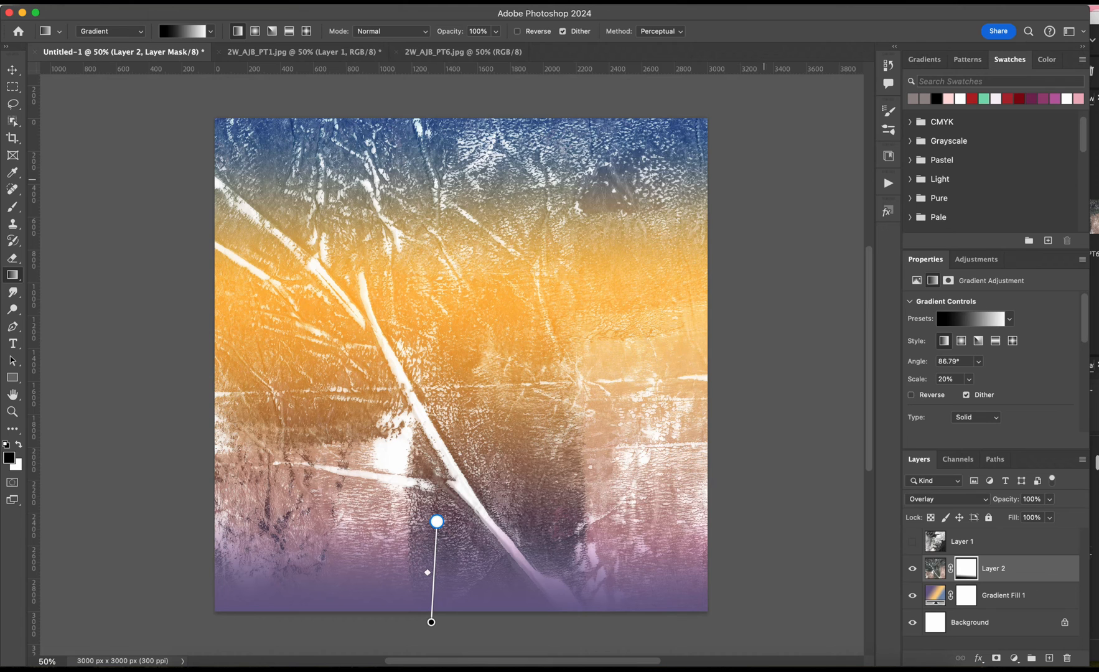
Show Layer 1 and mask it with a black-to-white reflected gradient that hides the texture in the middle of the canvas.
{"action": "left_click", "coordinate": [912, 542]}
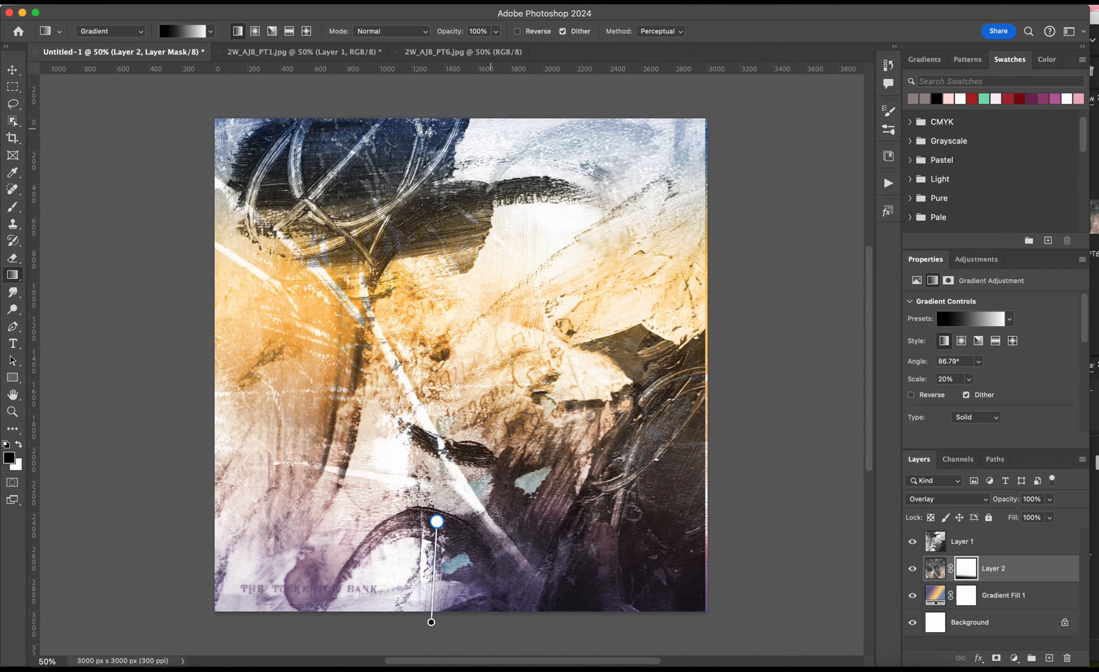
{"action": "left_click", "coordinate": [962, 541]}
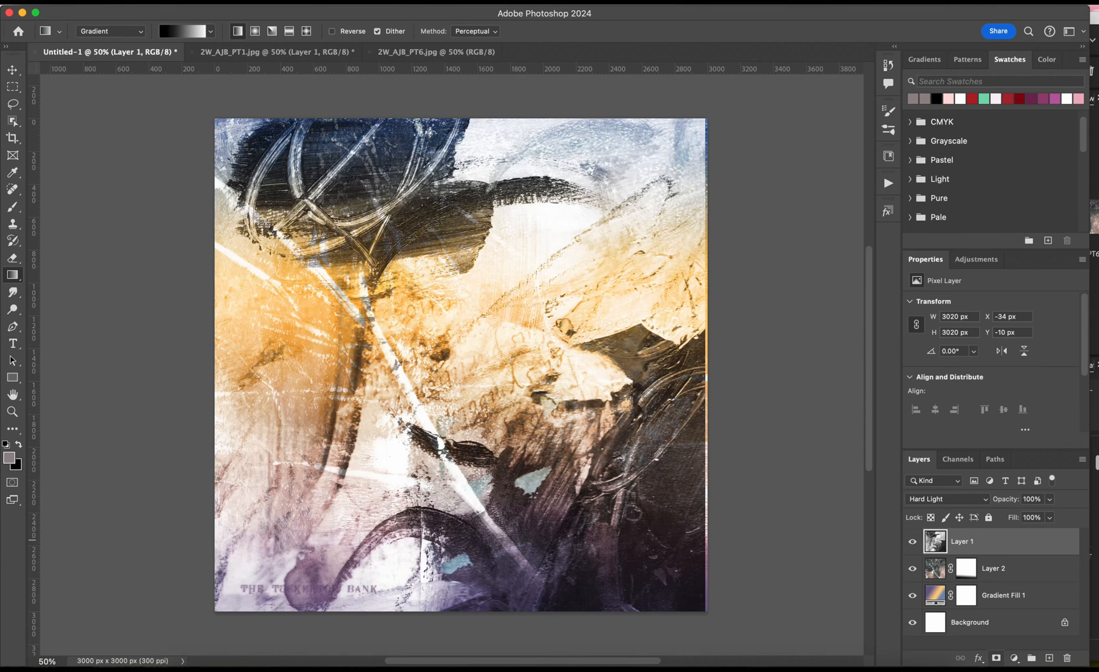
{"action": "left_click", "coordinate": [996, 657]}
{"action": "left_click", "coordinate": [210, 31]}
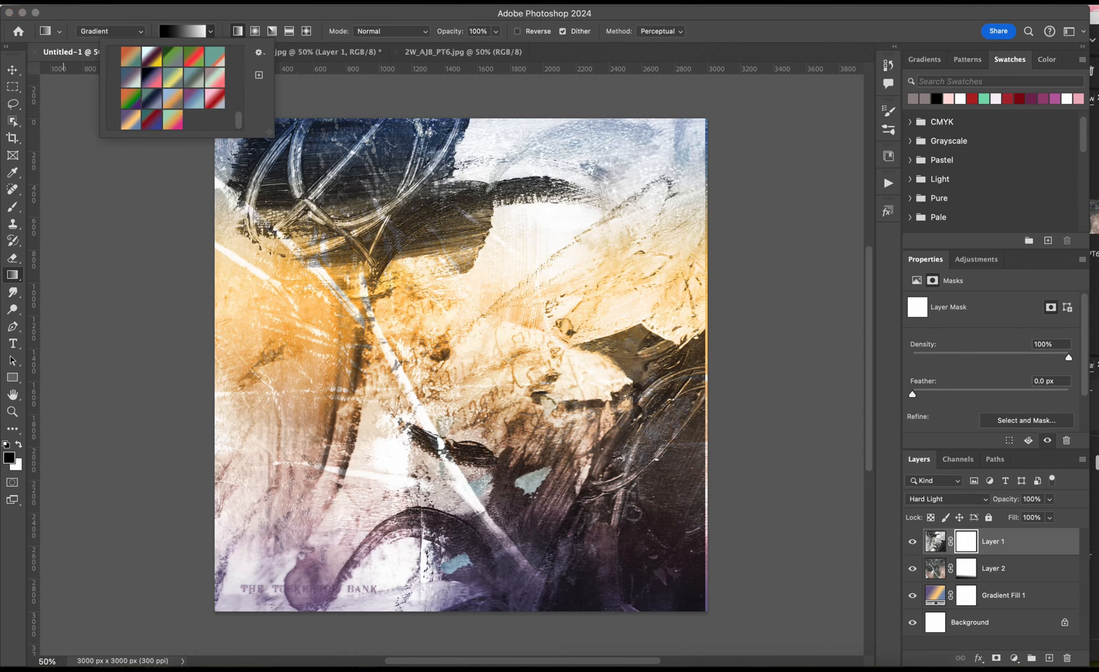
{"action": "left_click", "coordinate": [210, 31]}
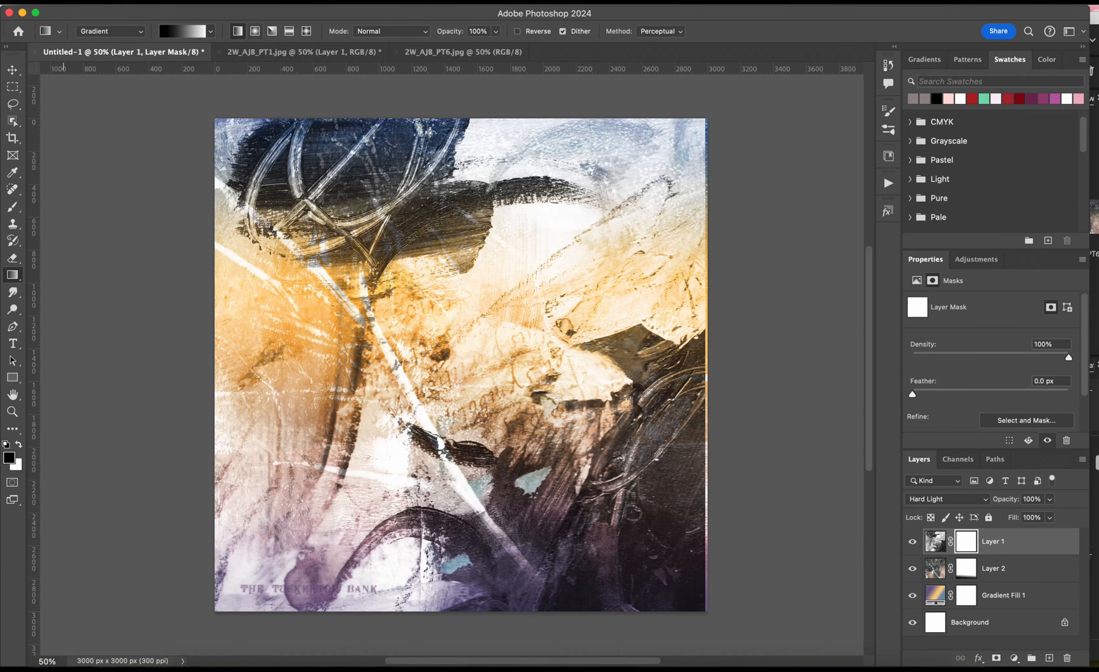
{"action": "left_click", "coordinate": [289, 31]}
{"action": "left_click_drag", "start_coordinate": [453, 366], "coordinate": [453, 184]}
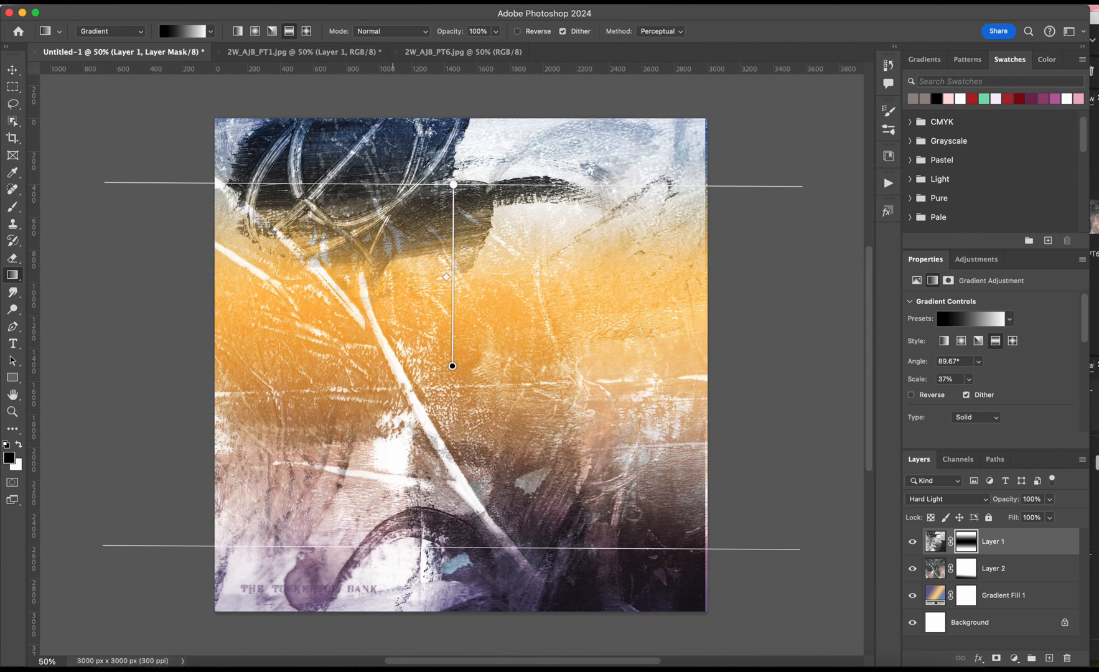
Enlarge Layer 1 to about 3083 by 3082 px so it extends past the canvas's right edge.
{"action": "key", "text": "v"}
{"action": "left_click_drag", "start_coordinate": [705, 364], "coordinate": [715, 364]}
{"action": "key", "text": "Return"}
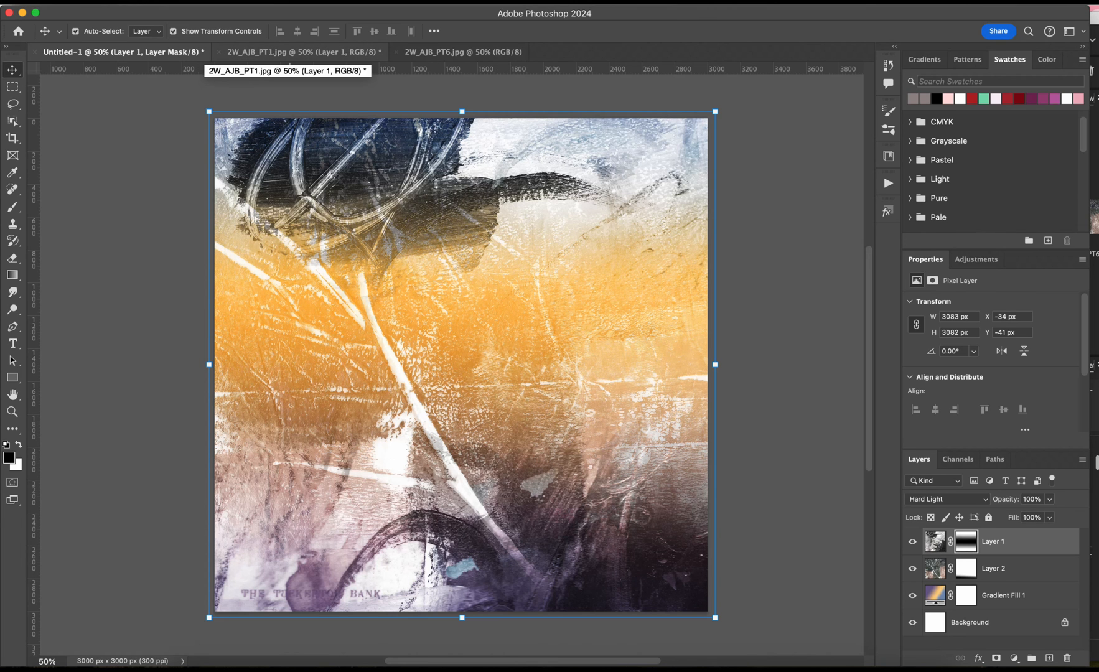
Switch to Adobe Bridge and bring up the 2W_AJB_Textures folder.
{"action": "left_click", "coordinate": [236, 52]}
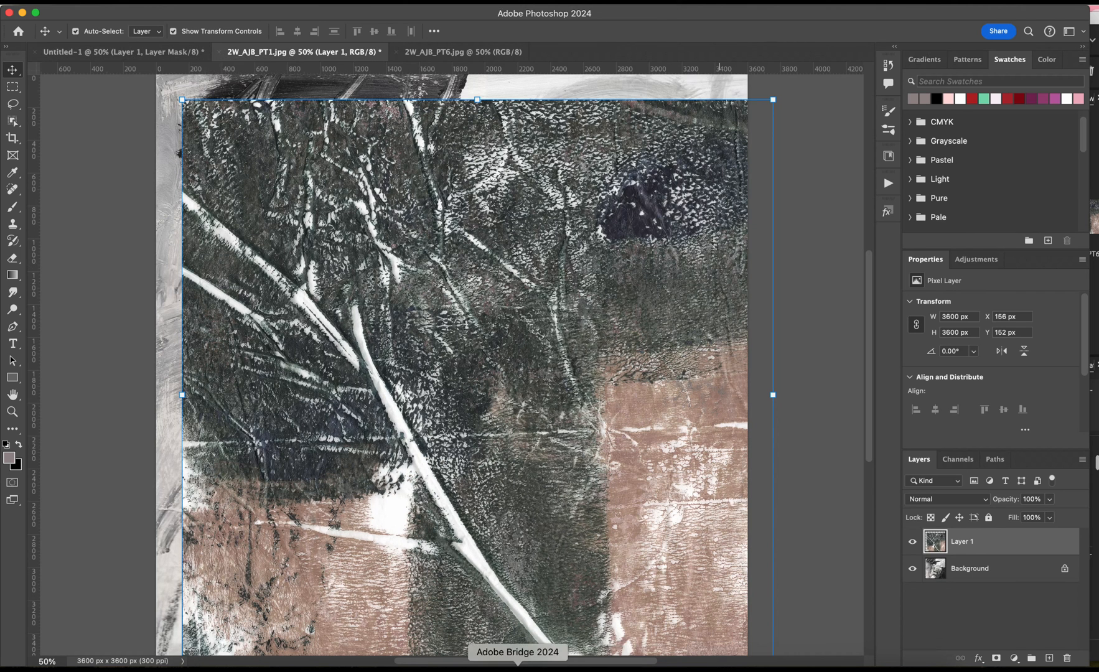
{"action": "left_click", "coordinate": [517, 668]}
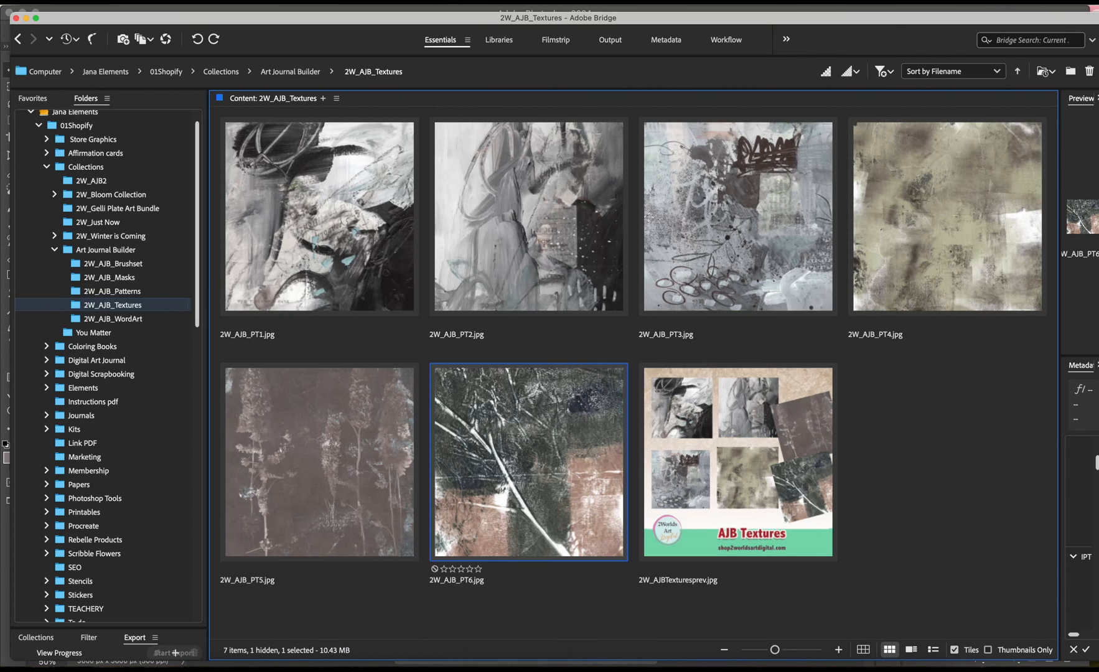